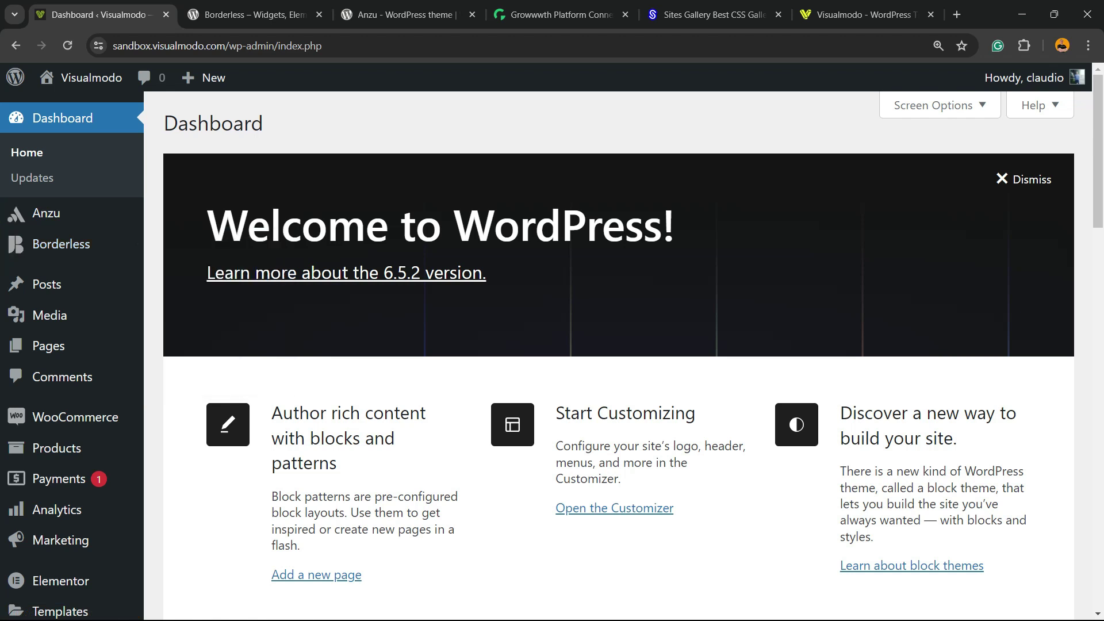
Search the plugin directory for "Preferred Languages" from the add-new-plugin page.
scroll(23, 244, down, 2)
mouse_move(80, 77)
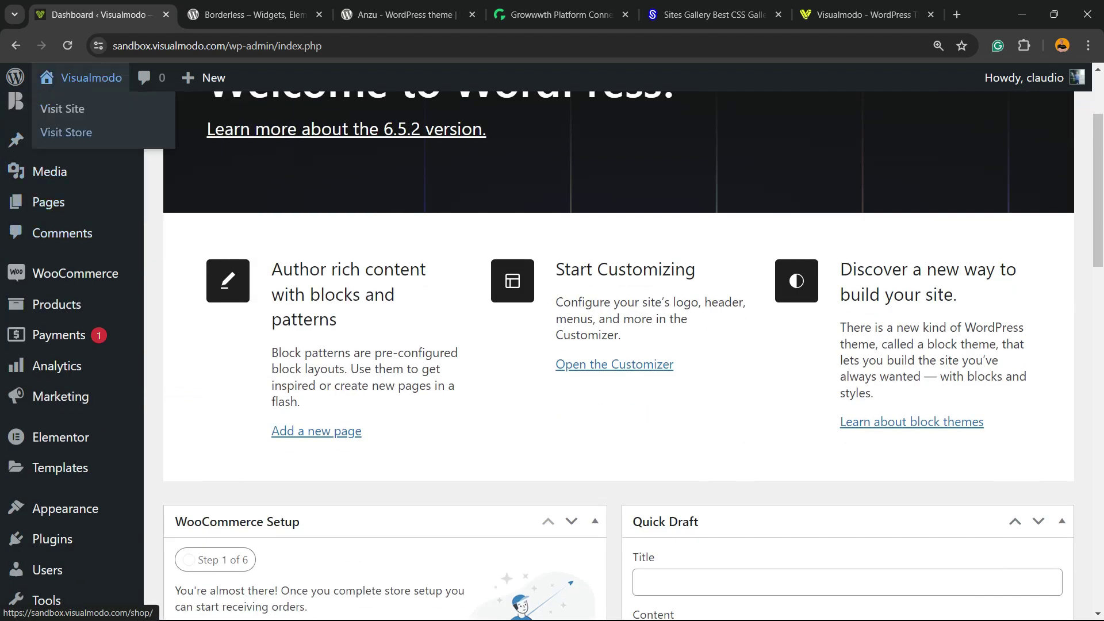
mouse_move(51, 539)
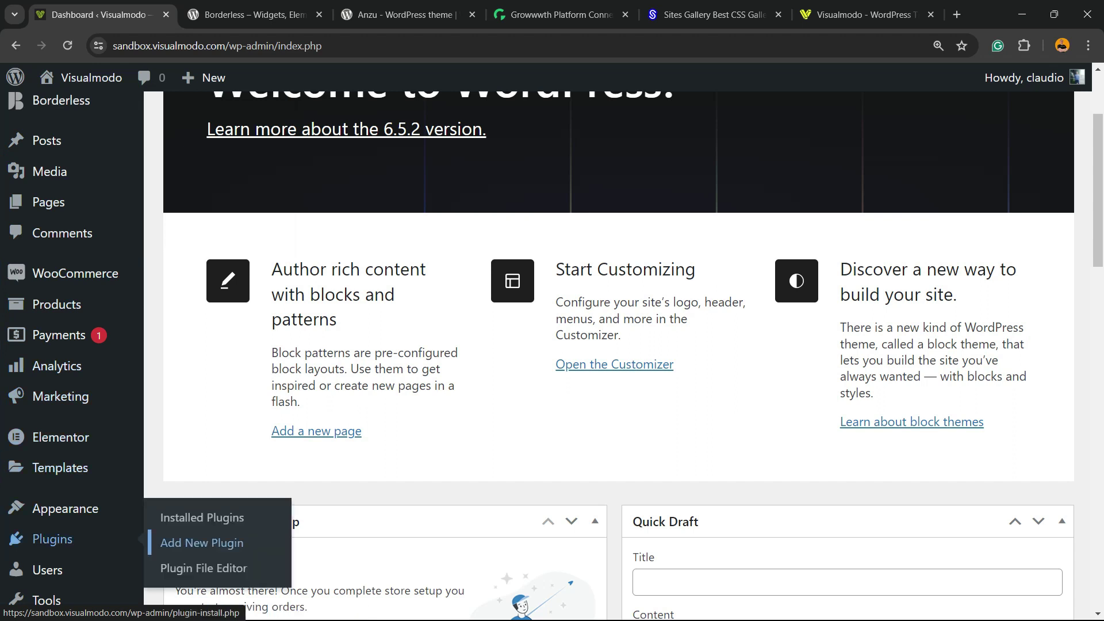
click(201, 543)
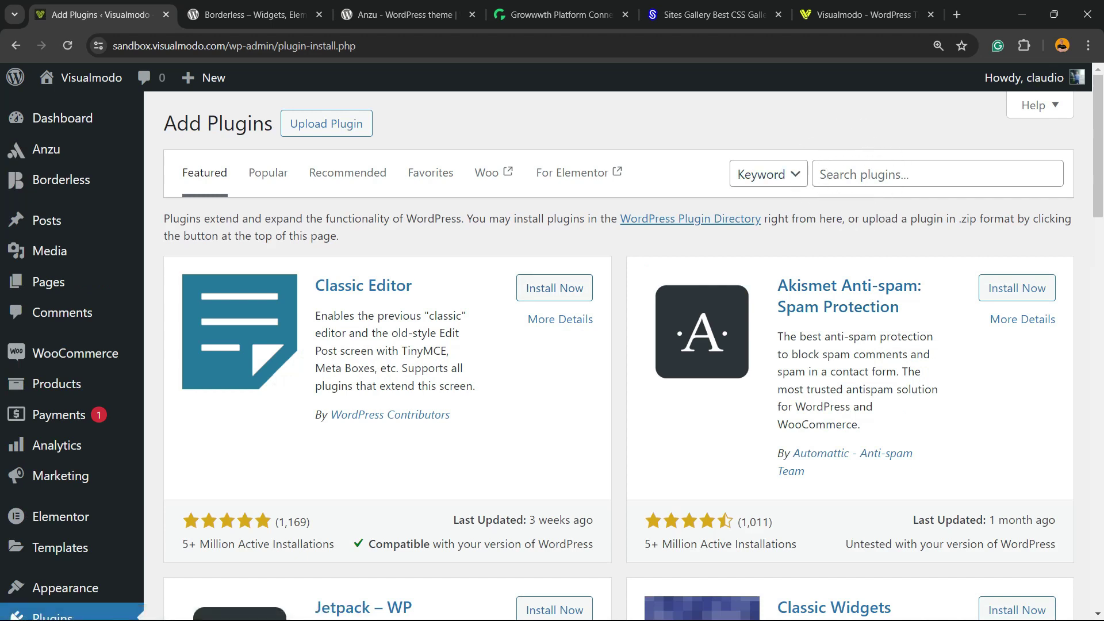
click(937, 174)
text(Preferred Languages)
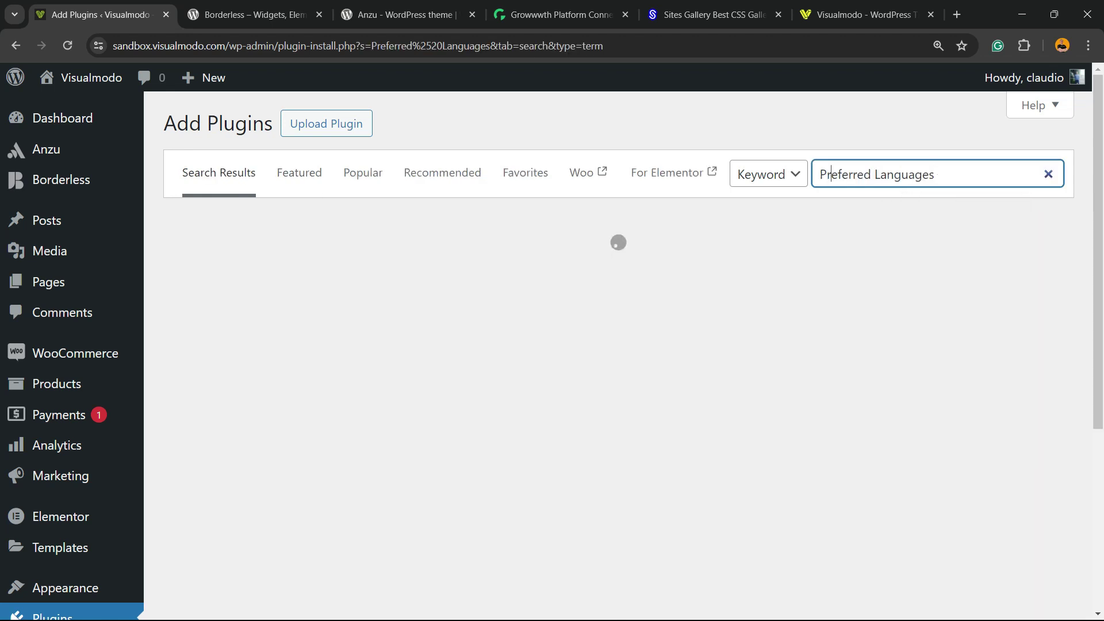
drag(821, 175, 934, 174)
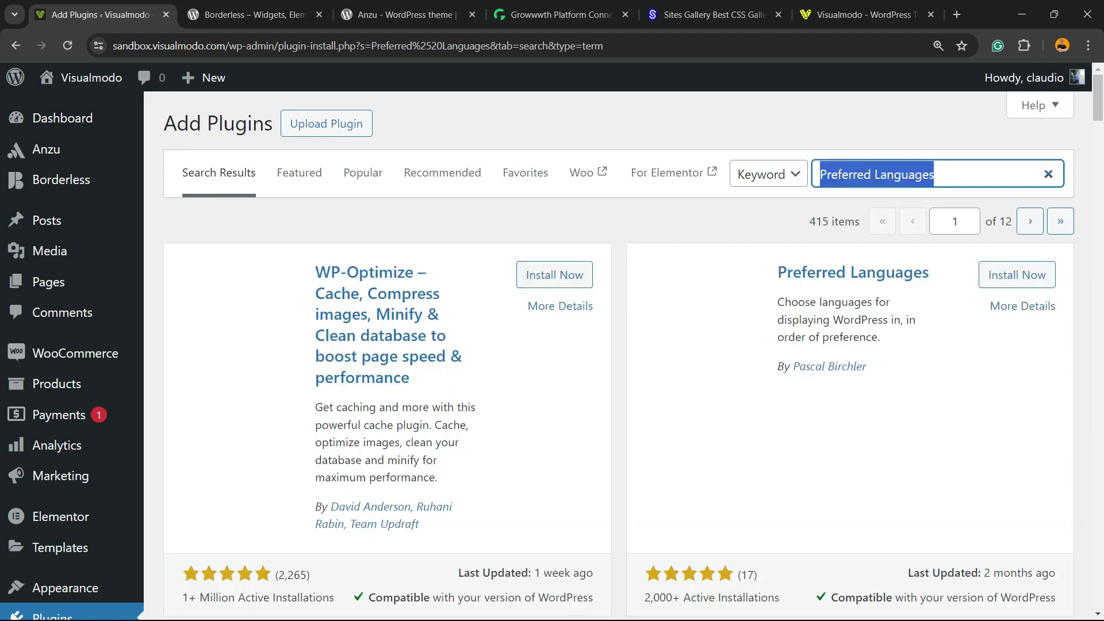
drag(866, 368, 867, 337)
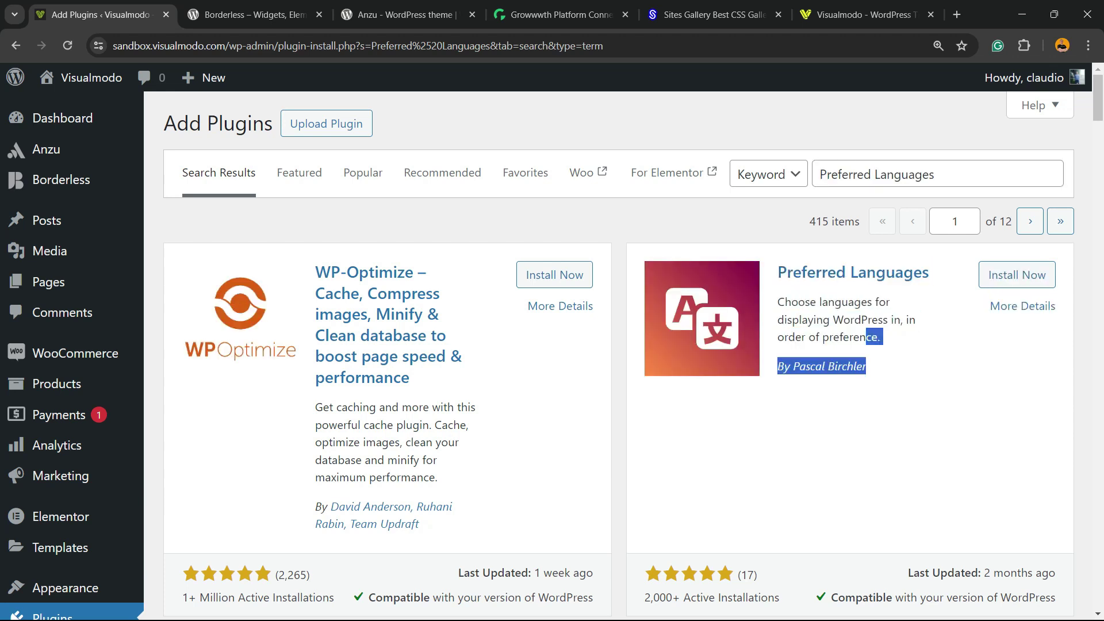
Install and activate the Preferred Languages plugin, and reload the page.
click(1017, 275)
key(ctrl+plus)
key(ctrl+plus)
key(ctrl+plus)
key(ctrl+plus)
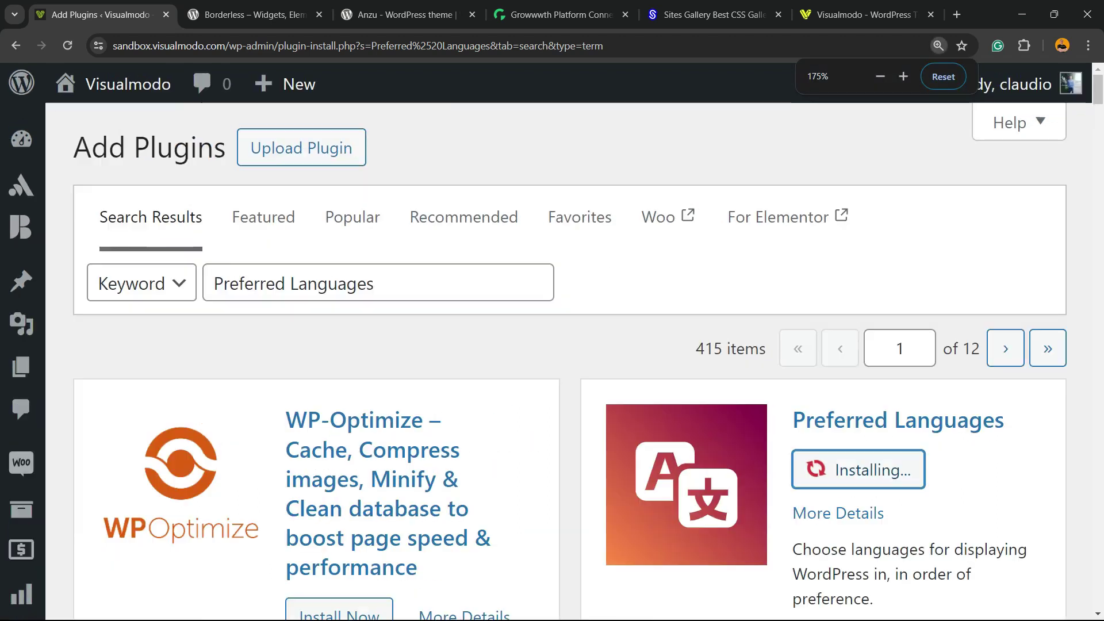
scroll(569, 373, down, 2)
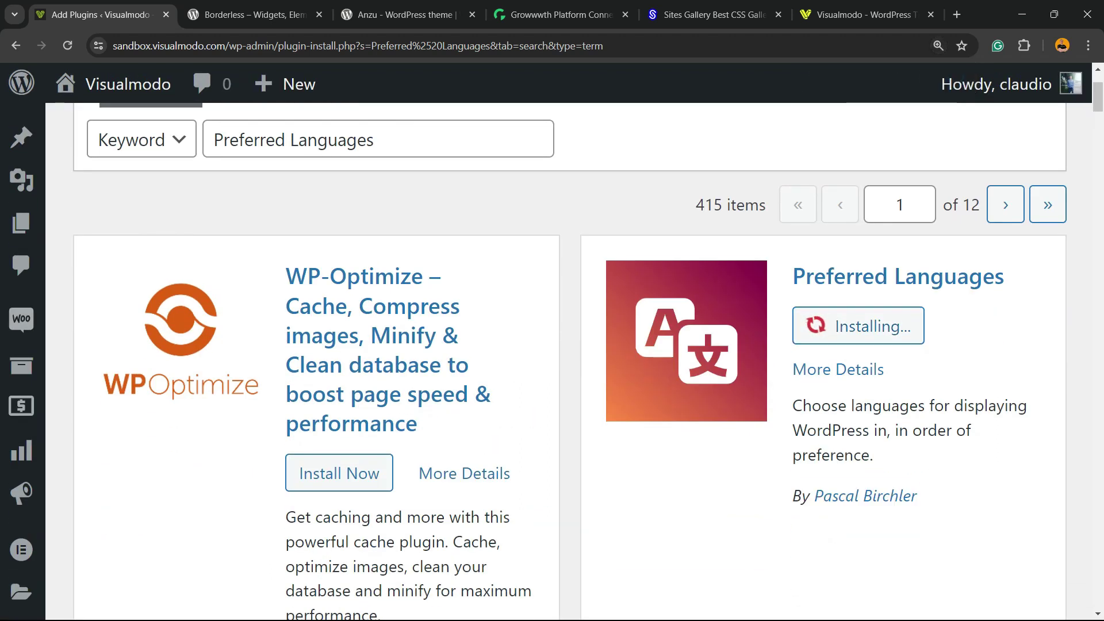
key(ctrl+minus)
key(ctrl+minus)
key(ctrl+minus)
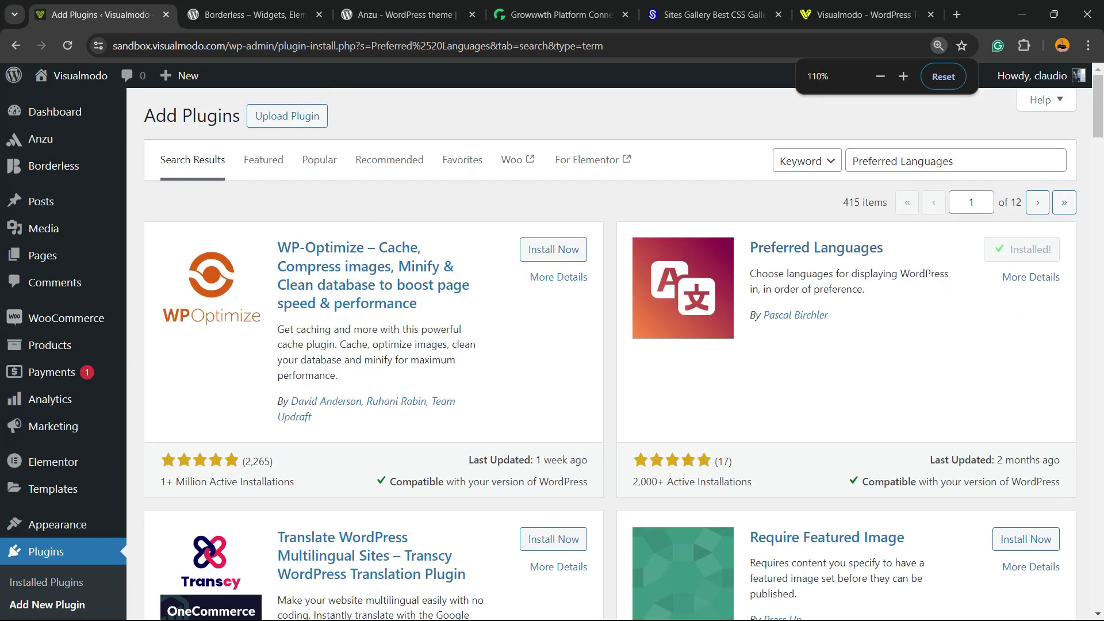
click(1016, 249)
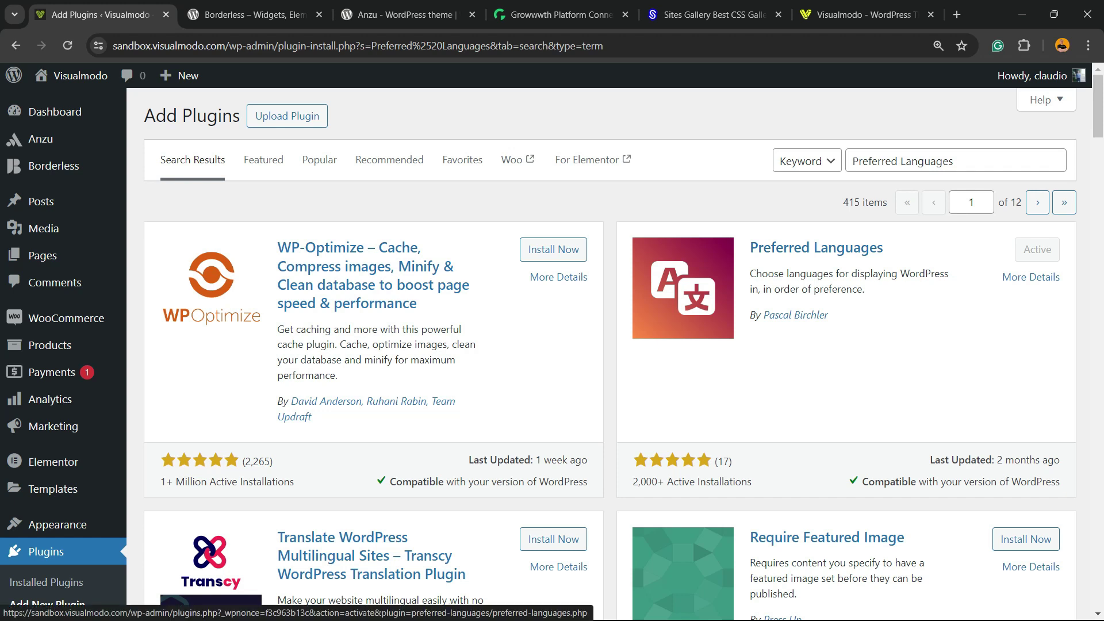
key(F5)
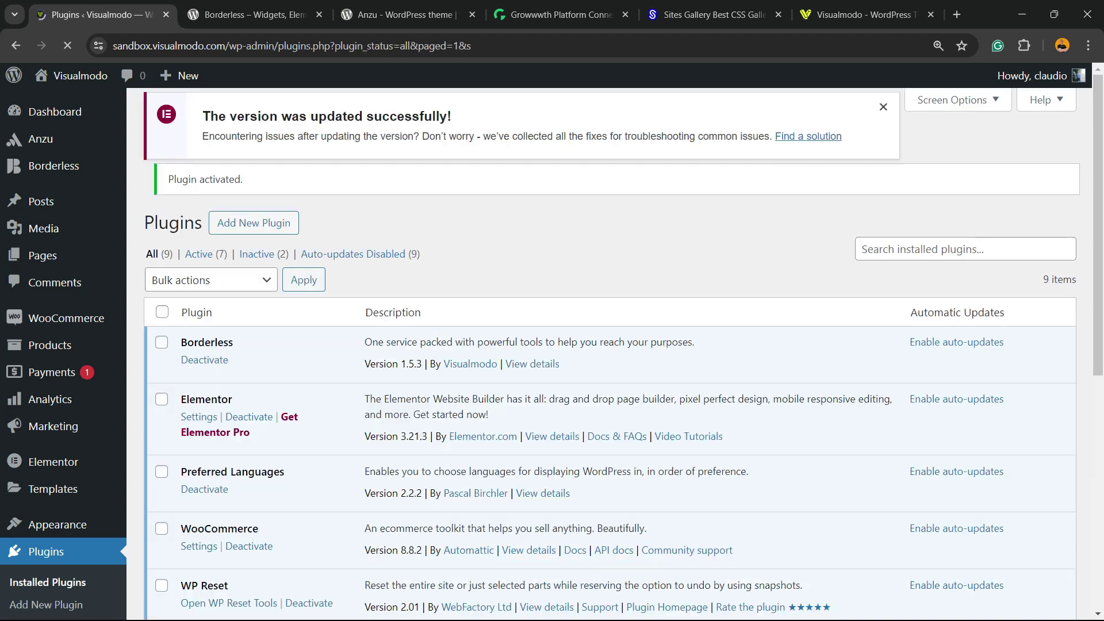
Review the Preferred Languages entry in the installed plugins list and the account menu in the admin bar.
scroll(552, 345, down, 3)
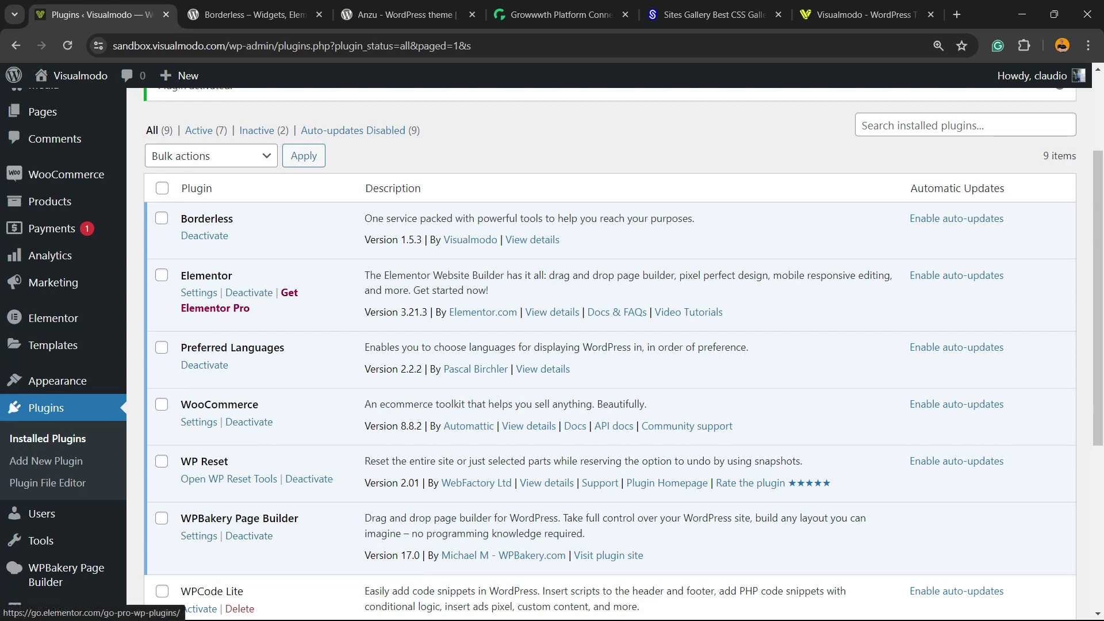
drag(180, 347, 285, 349)
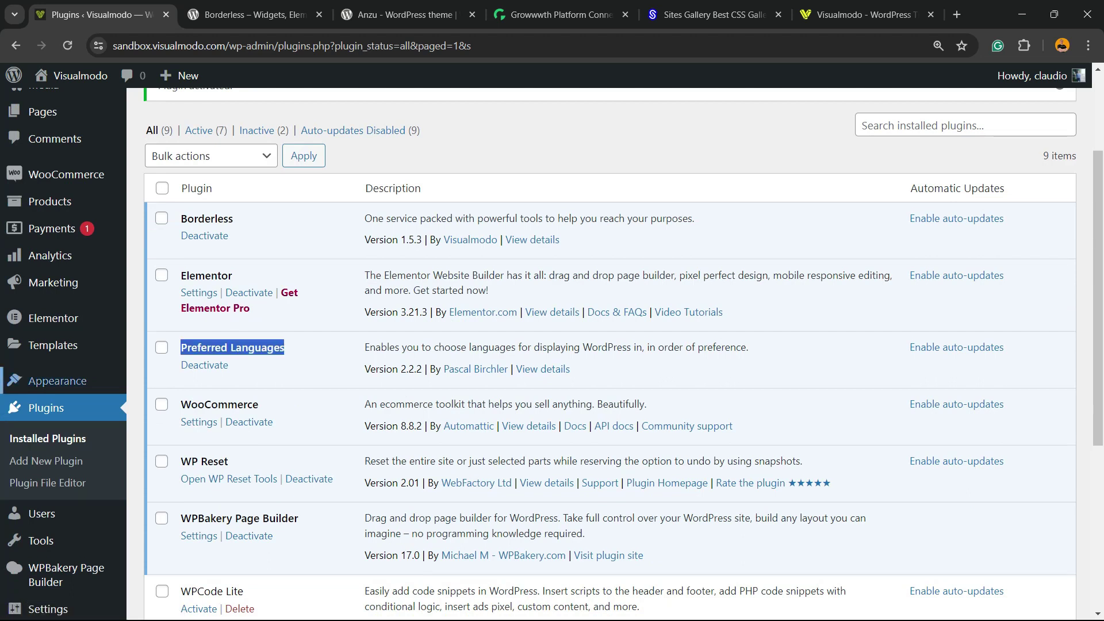
scroll(552, 345, down, 3)
mouse_move(48, 571)
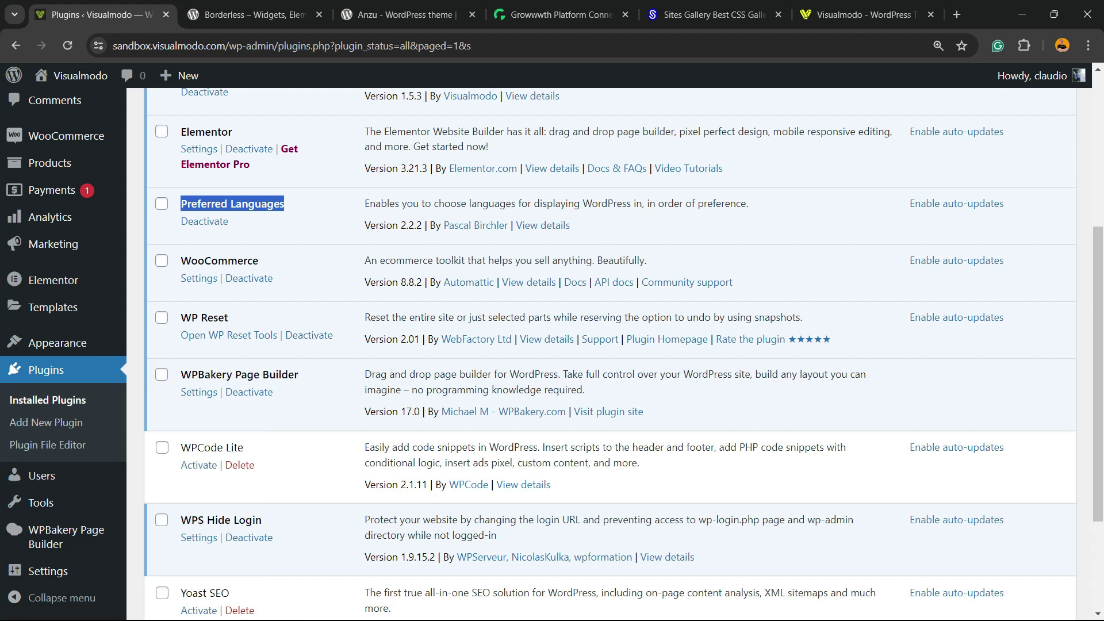
mouse_move(1032, 76)
click(138, 103)
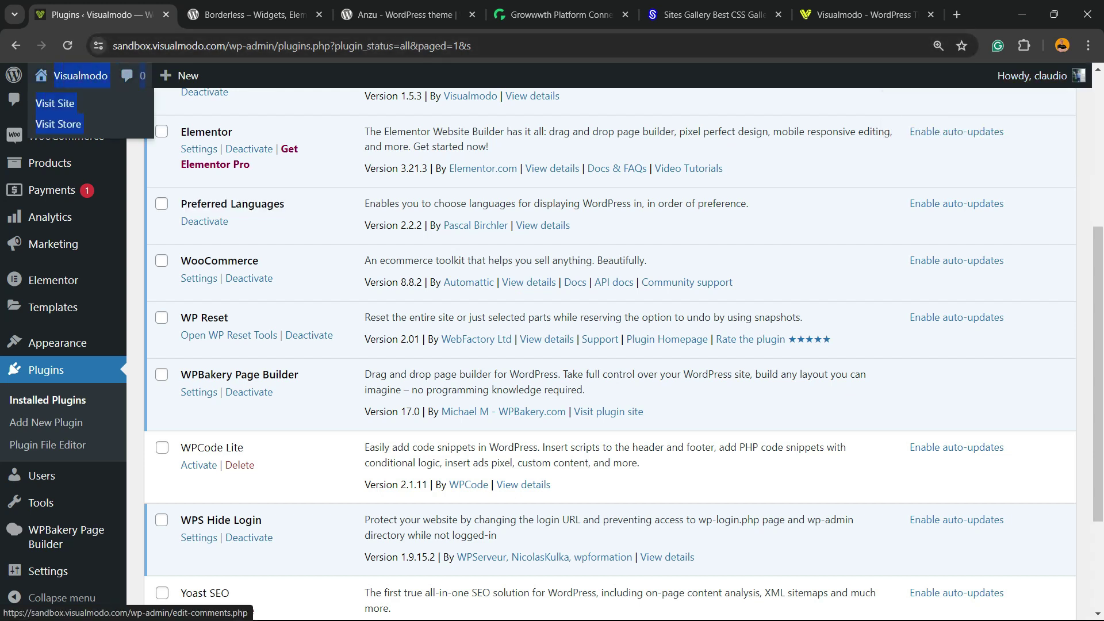
drag(230, 75, 1032, 75)
click(920, 75)
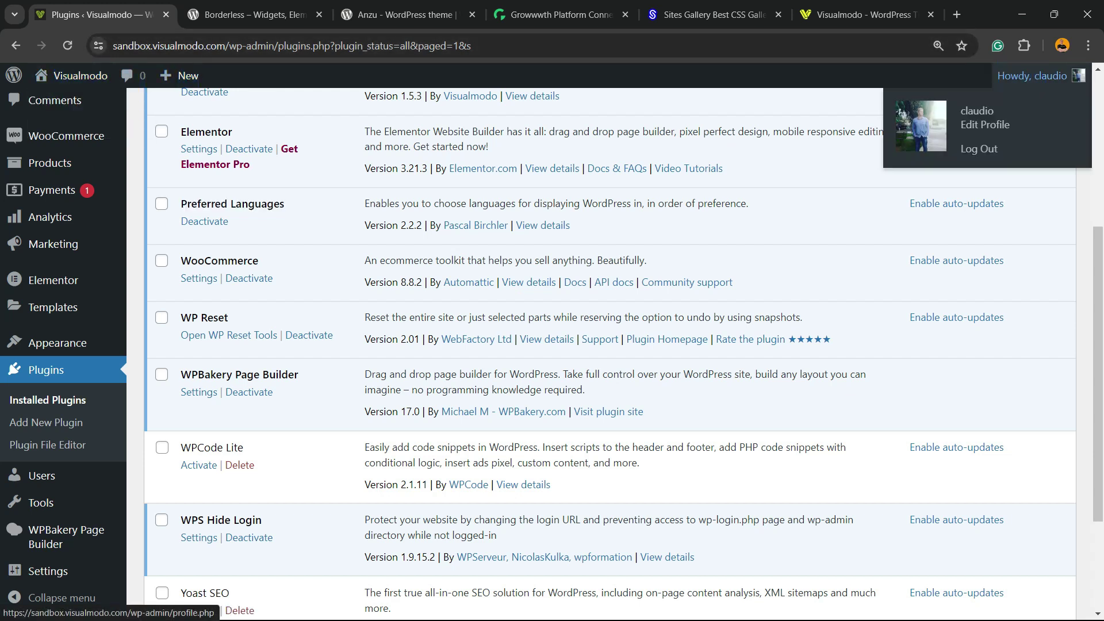
drag(862, 76, 230, 75)
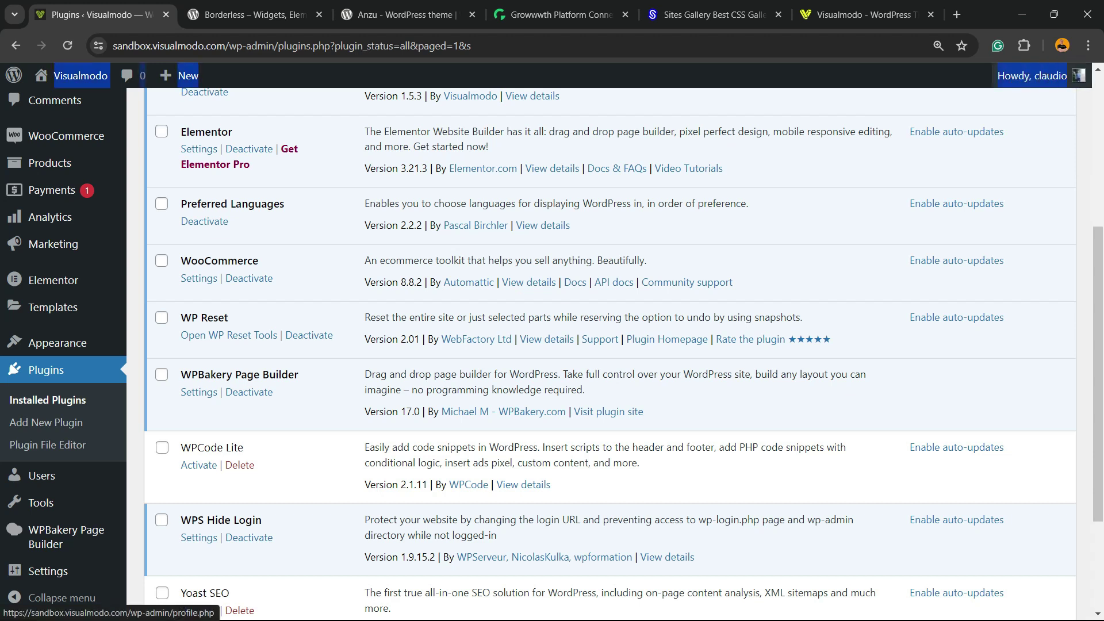
key(ctrl+a)
scroll(610, 345, up, 5)
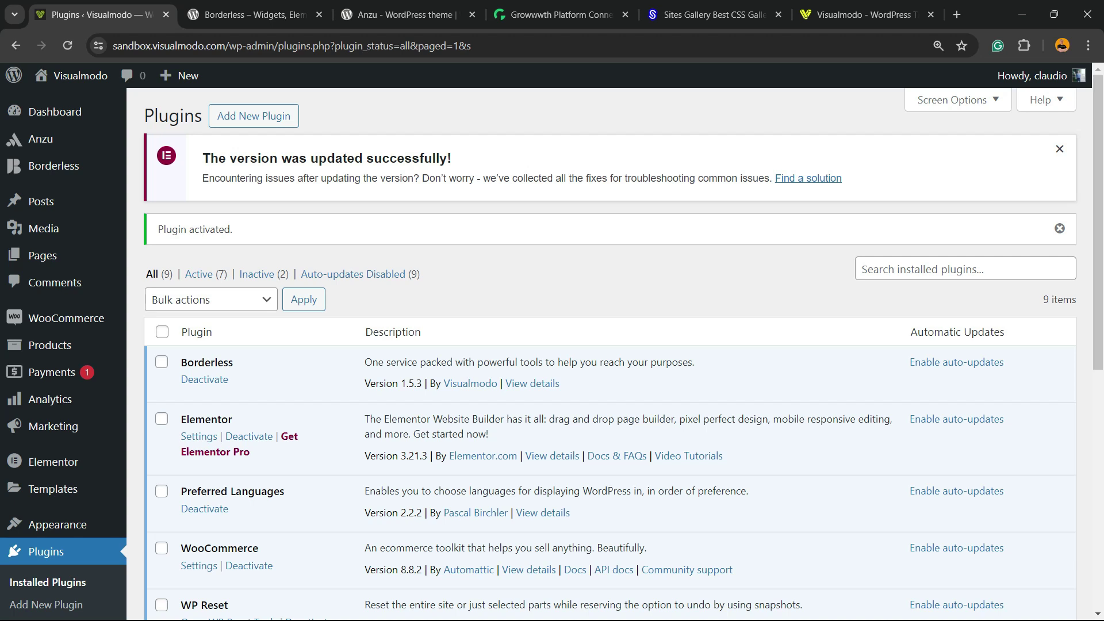
Open the profile editing page of the logged-in account and find its Language setting.
mouse_move(1032, 75)
click(985, 125)
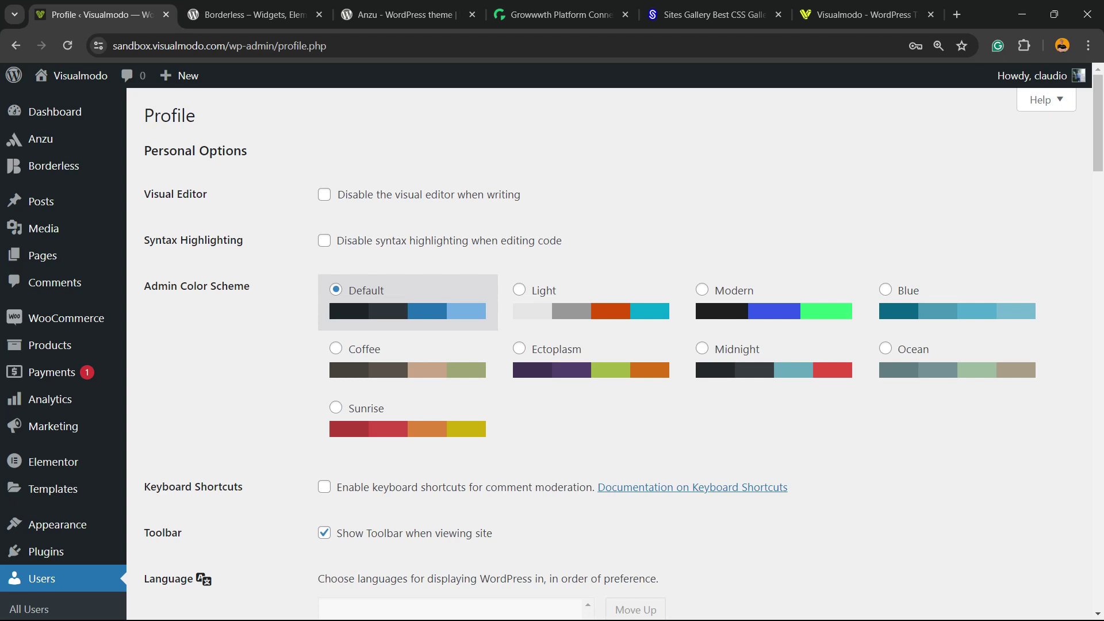
scroll(610, 345, down, 5)
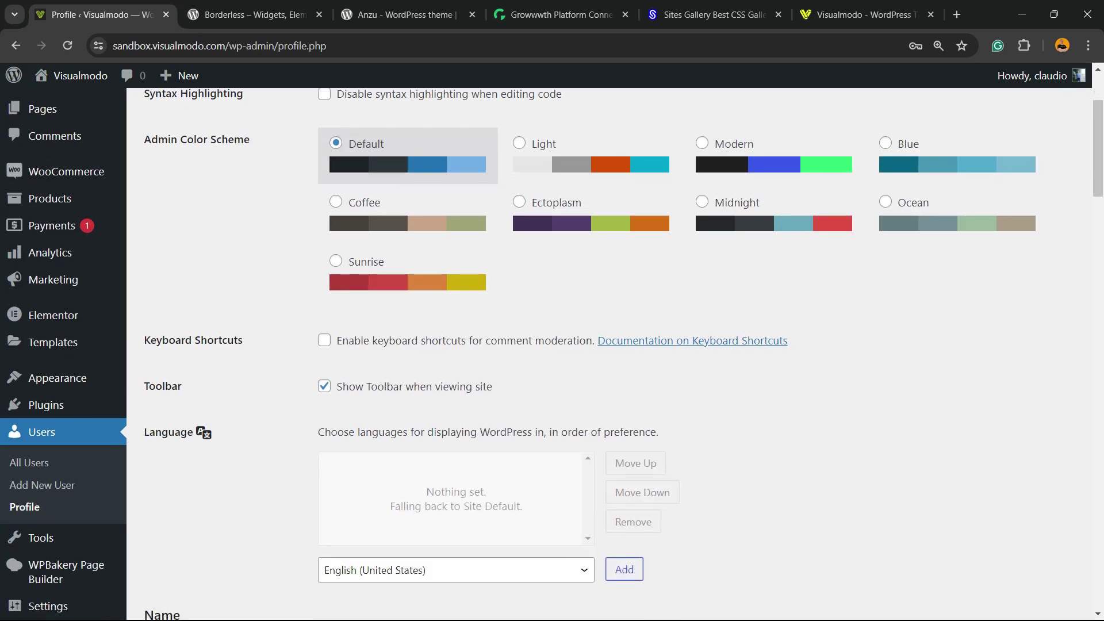
double_click(168, 291)
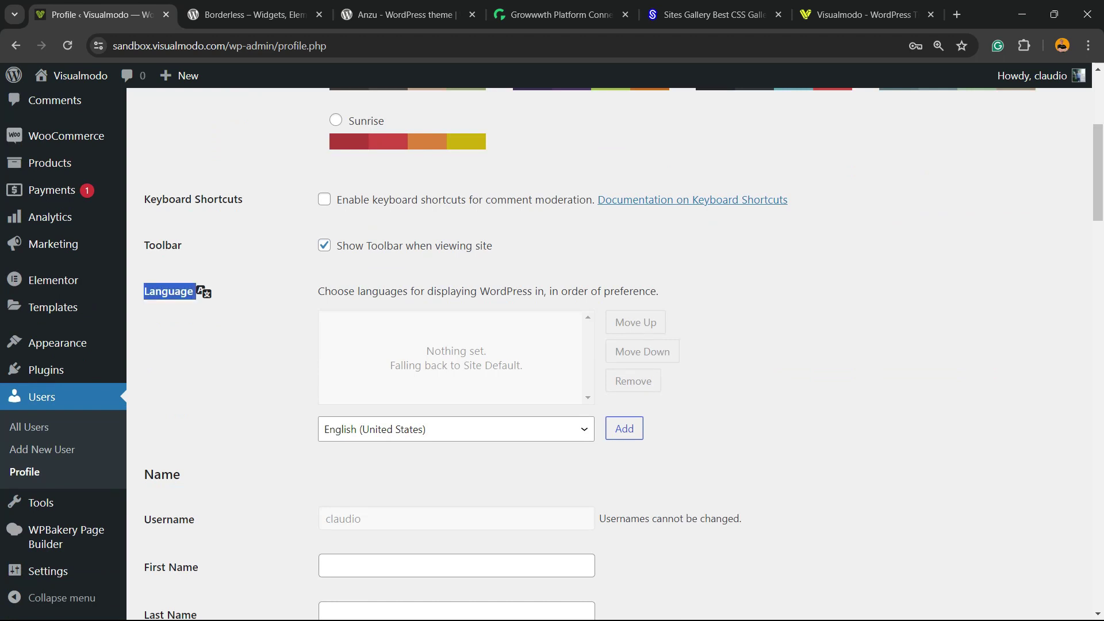
triple_click(383, 292)
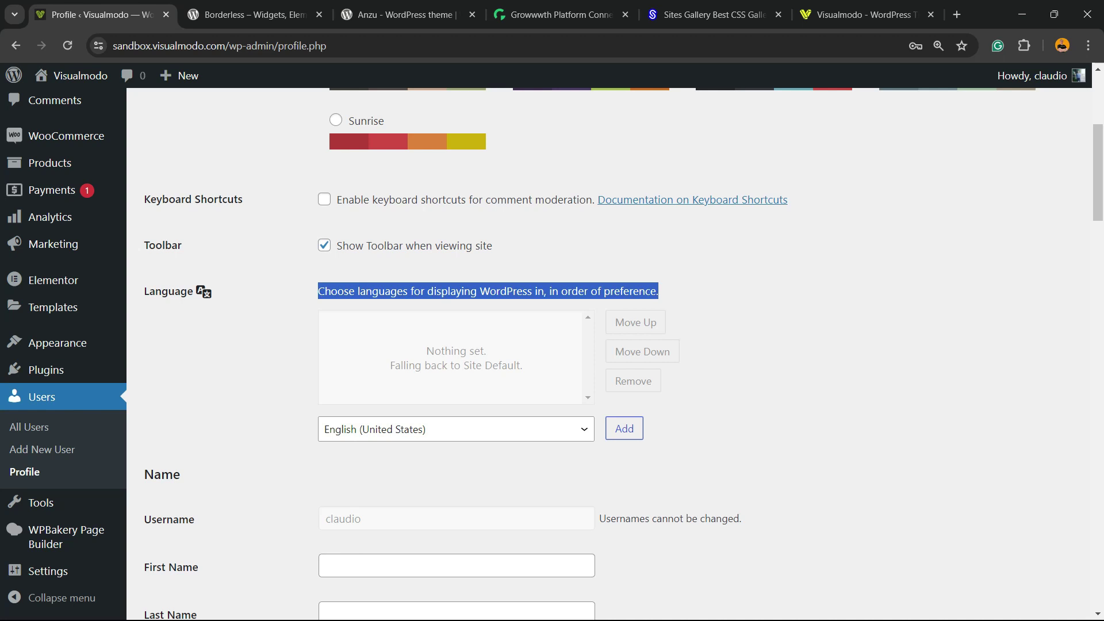
Add English (United States) and English (UK) to the profile's preferred languages list.
click(624, 428)
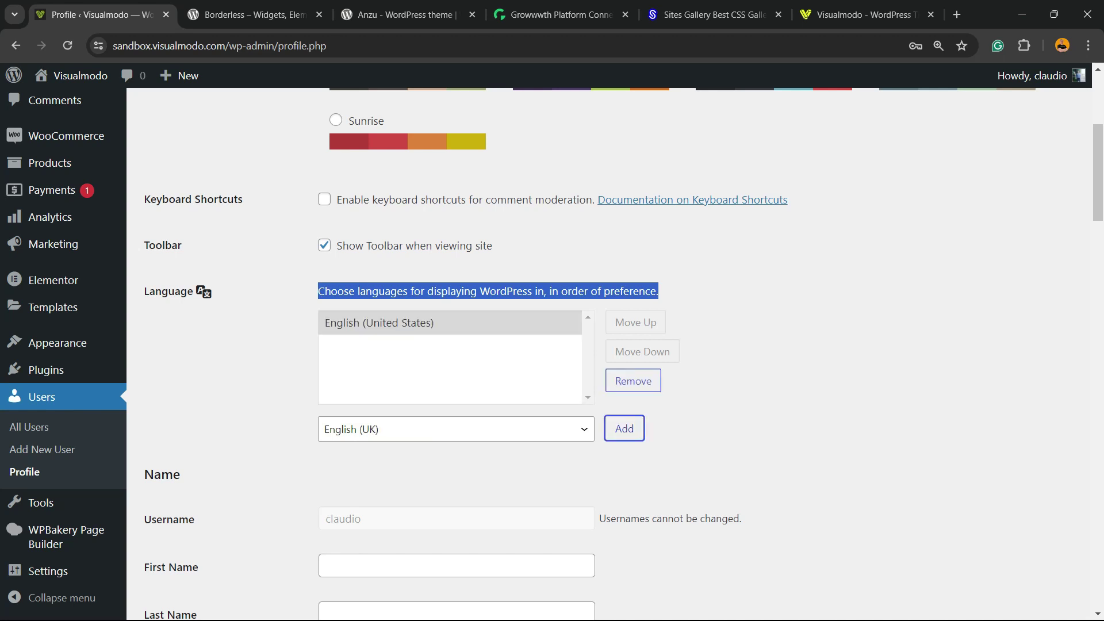
click(454, 429)
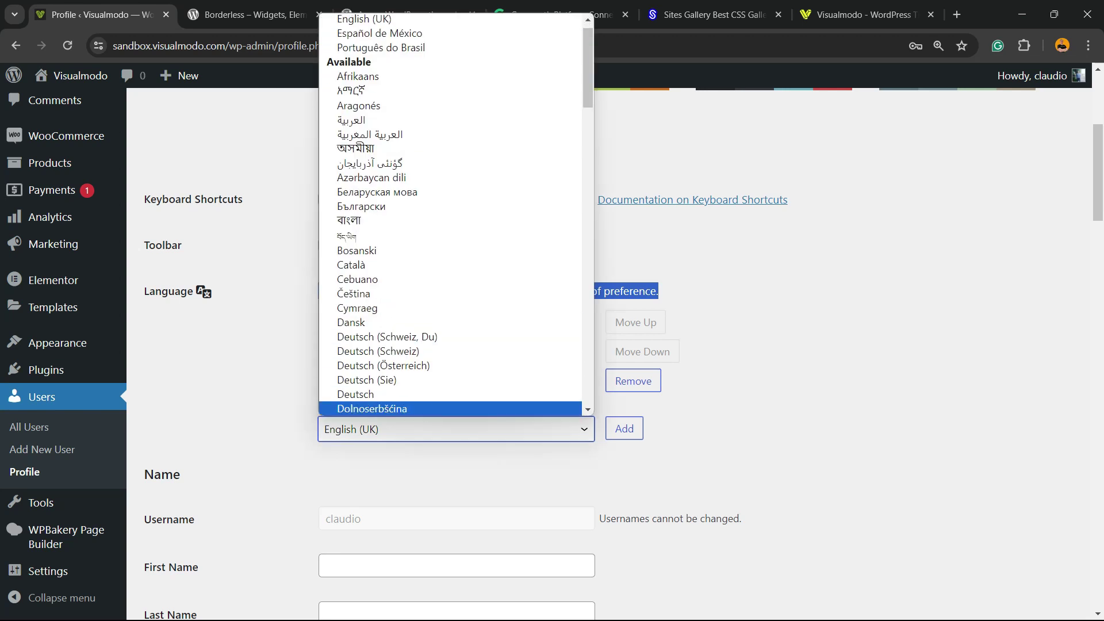
click(625, 428)
Choose Português from the available languages and add it to the preferred languages list.
click(455, 429)
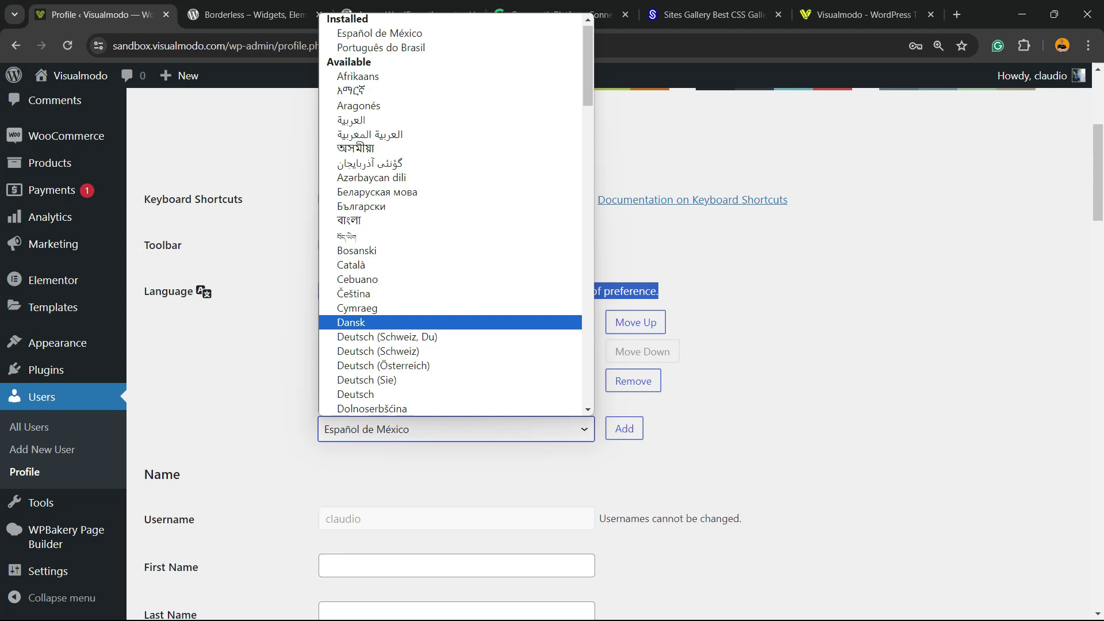
scroll(451, 214, down, 10)
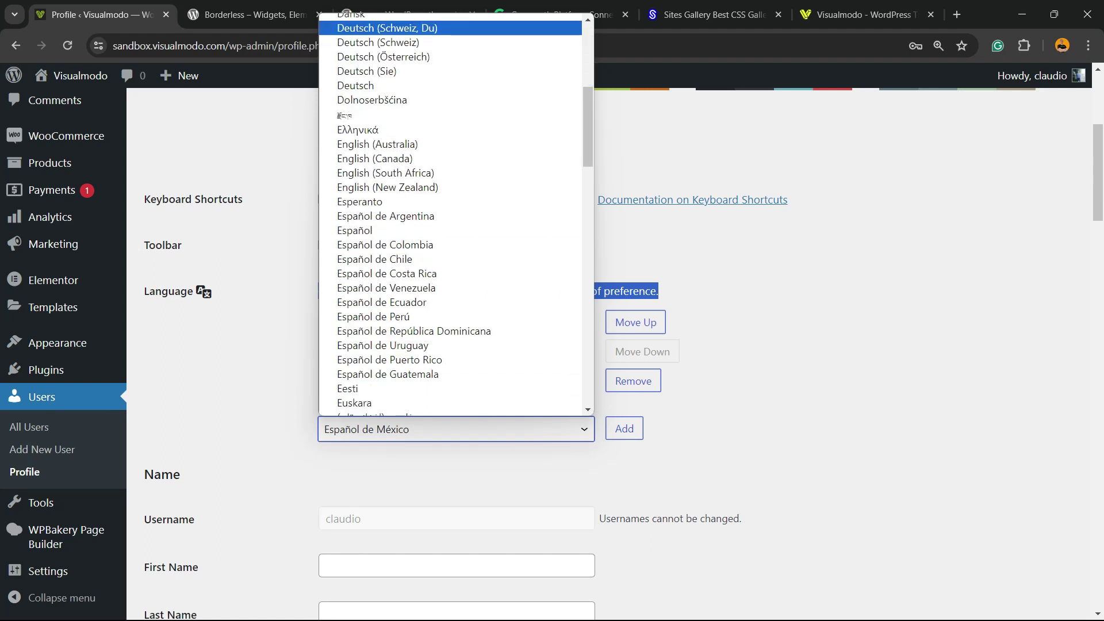
scroll(451, 214, down, 15)
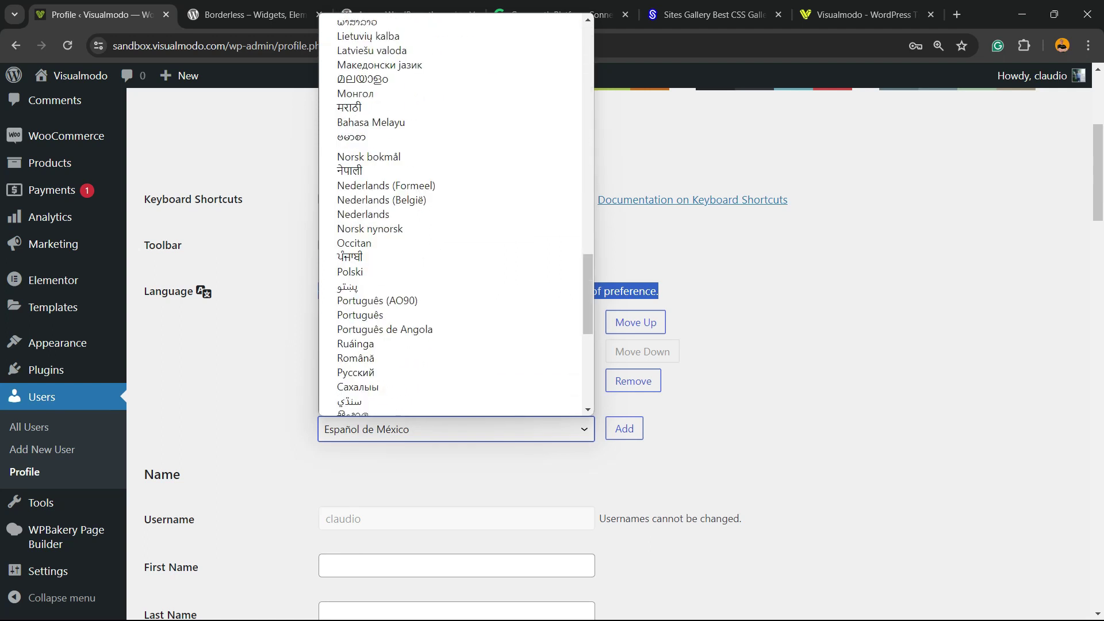
scroll(451, 214, up, 5)
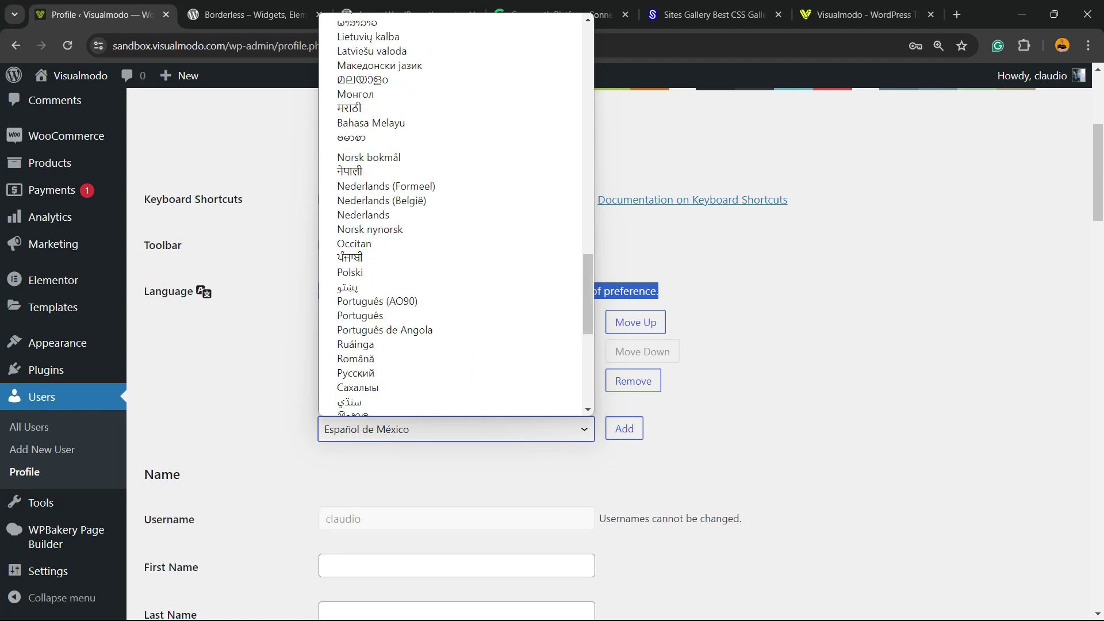
scroll(450, 214, up, 8)
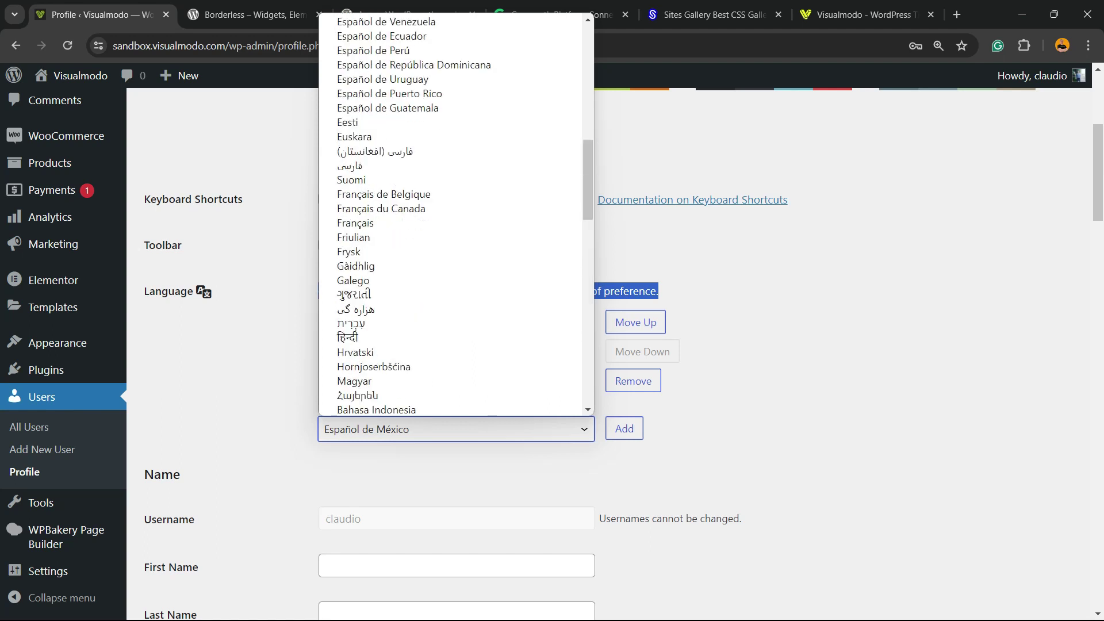
scroll(450, 244, down, 5)
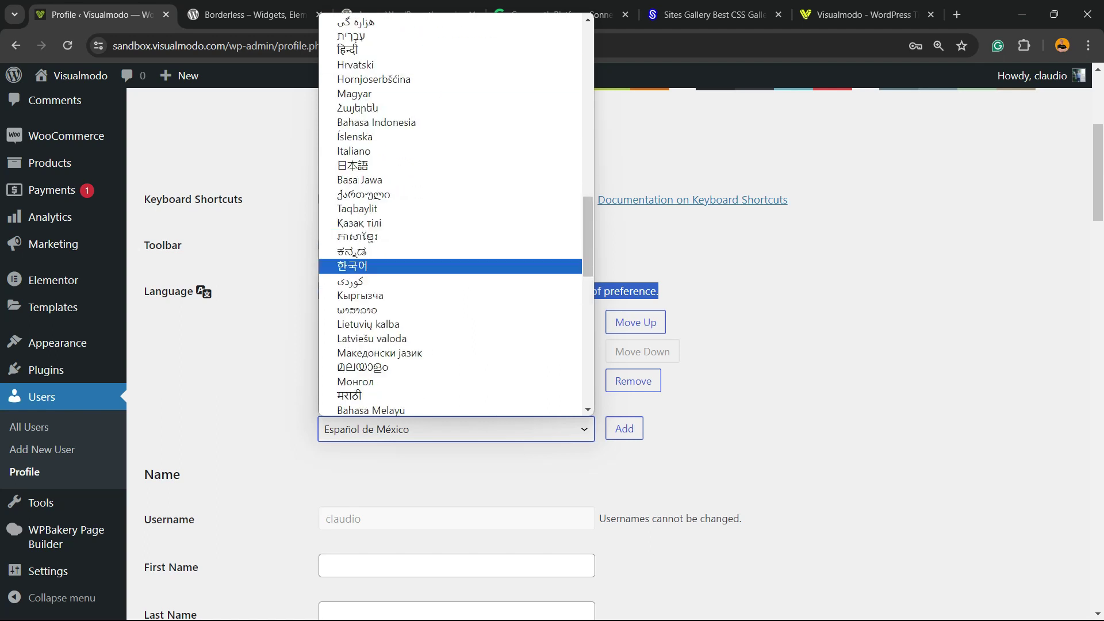
scroll(451, 245, down, 5)
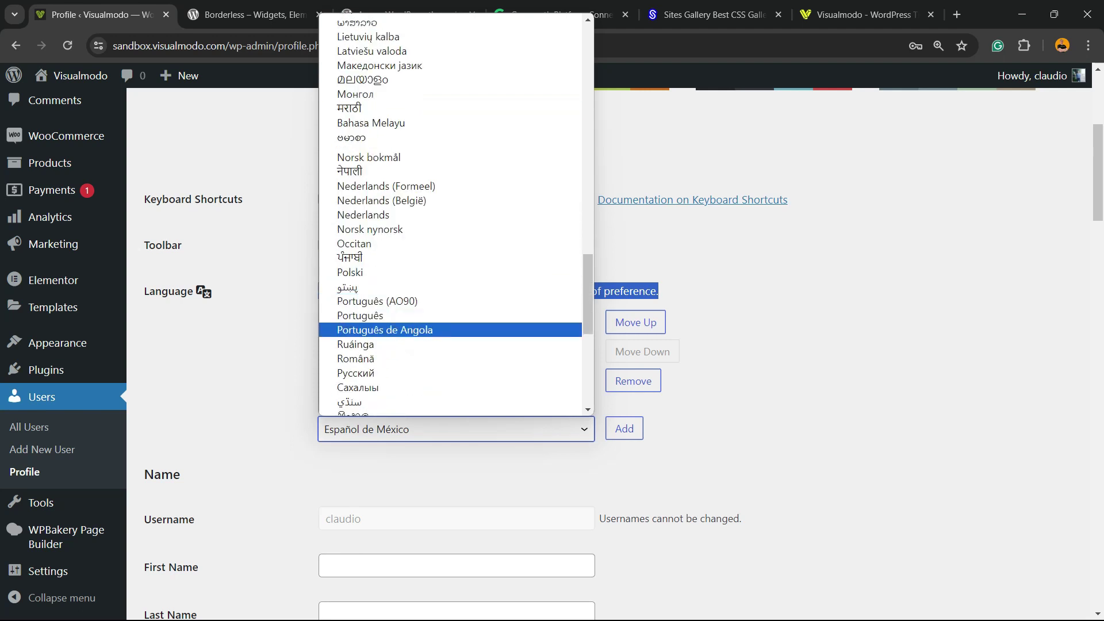
click(360, 316)
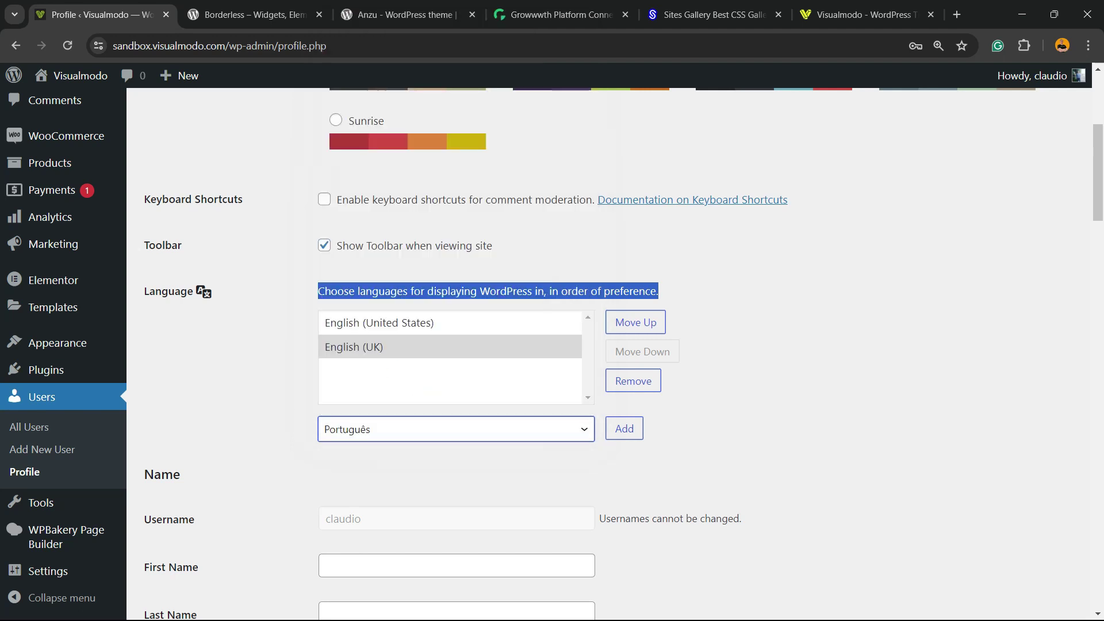
click(623, 429)
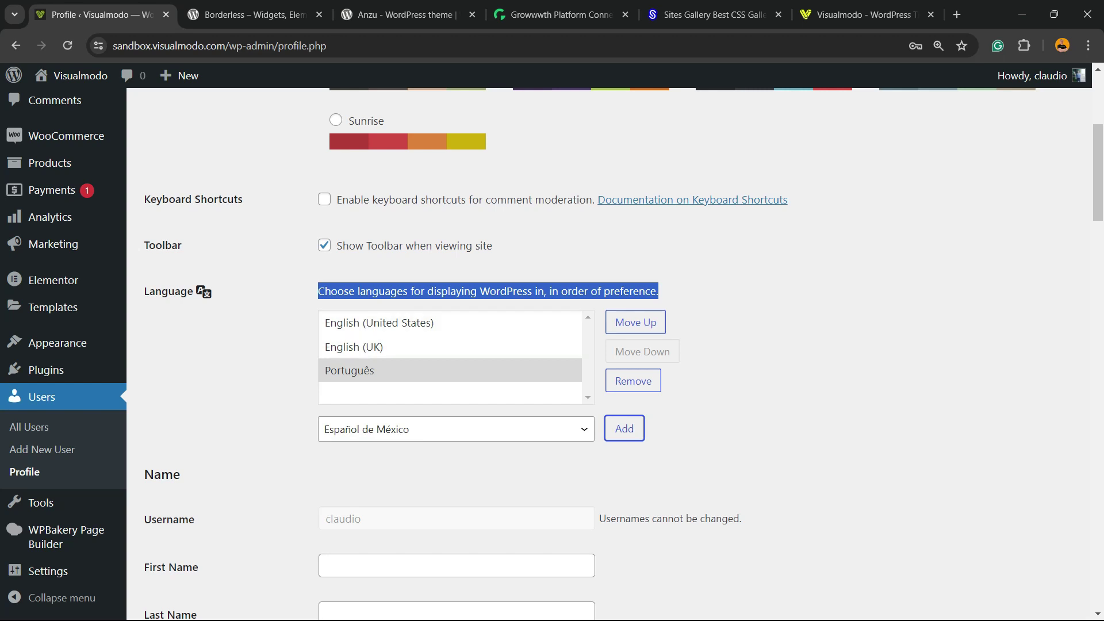
Select English (United States) in the preferred languages list, update the profile and review the saved Language setting.
click(460, 291)
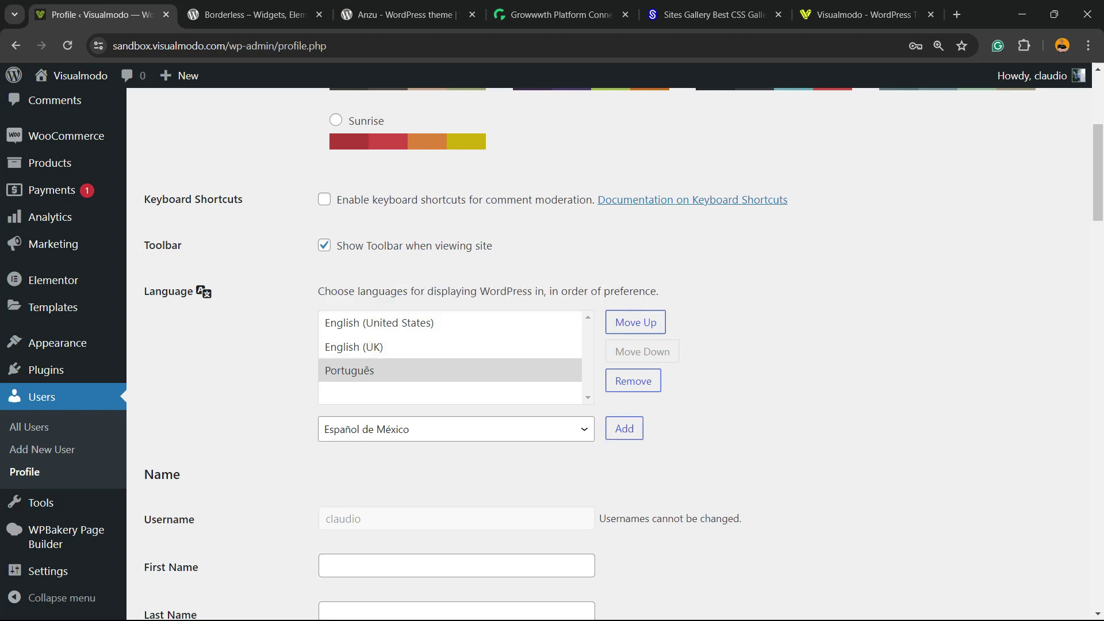
click(437, 323)
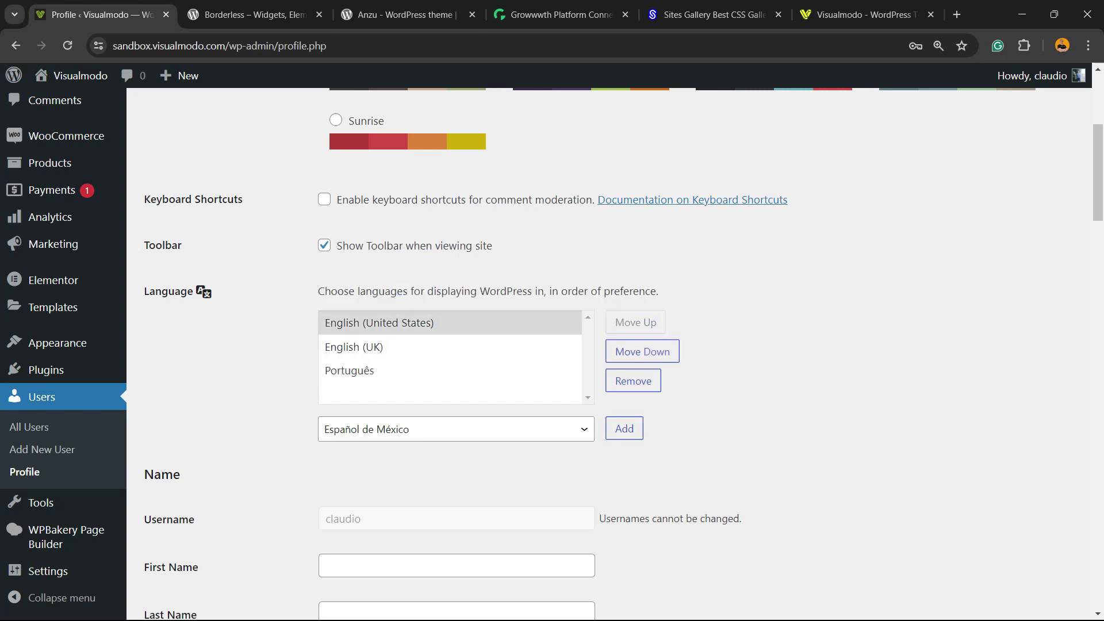
click(437, 347)
click(437, 371)
click(437, 323)
scroll(437, 323, down, 20)
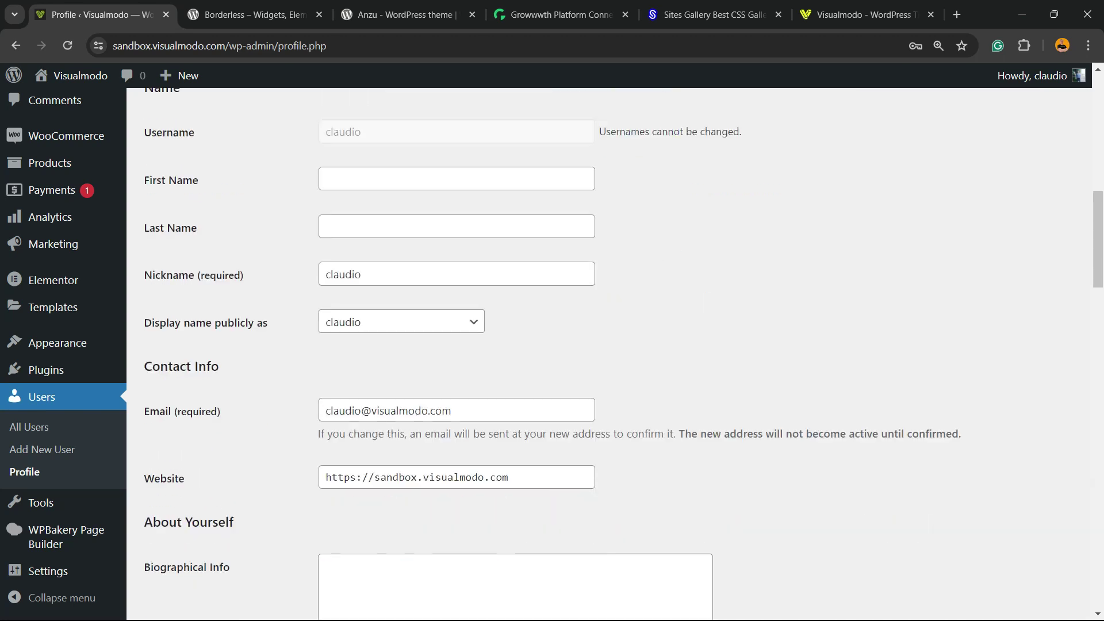
click(185, 537)
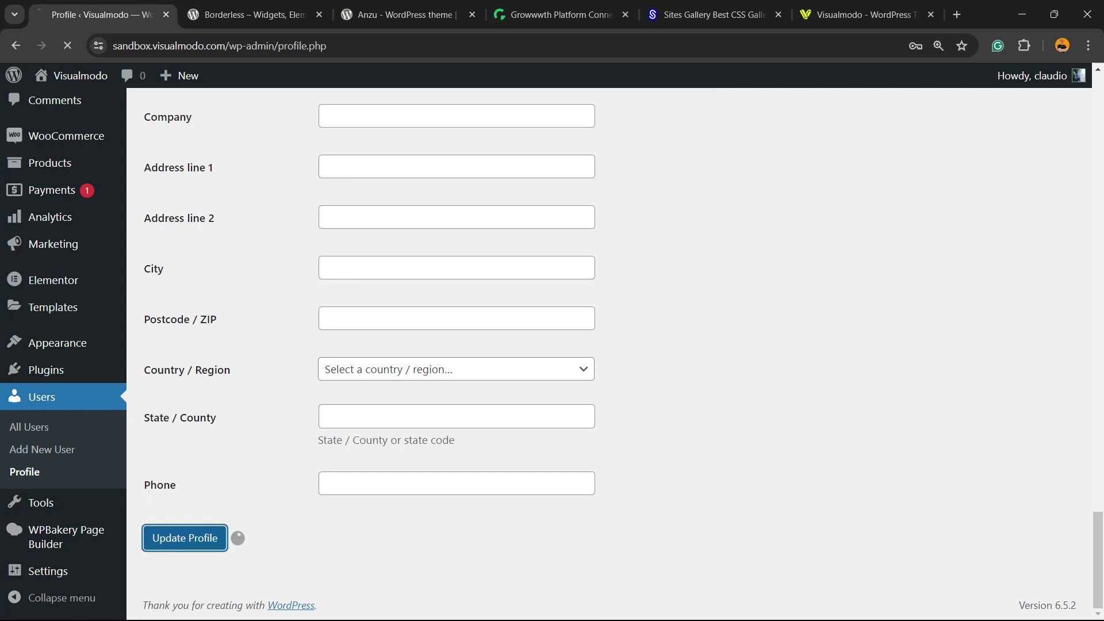
scroll(609, 354, up, 20)
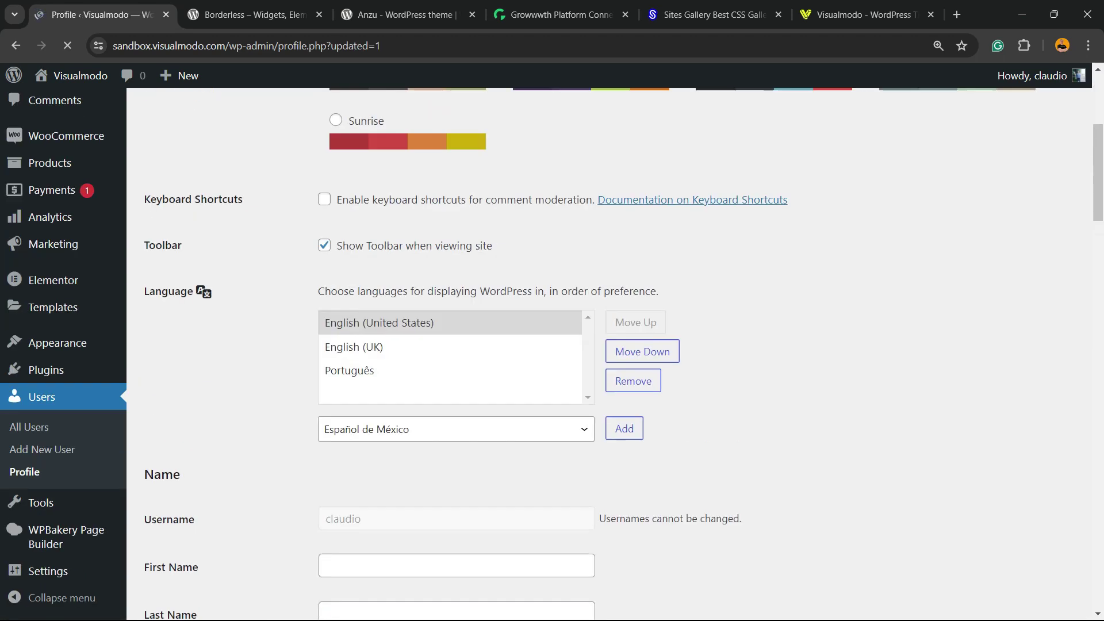
scroll(610, 354, down, 5)
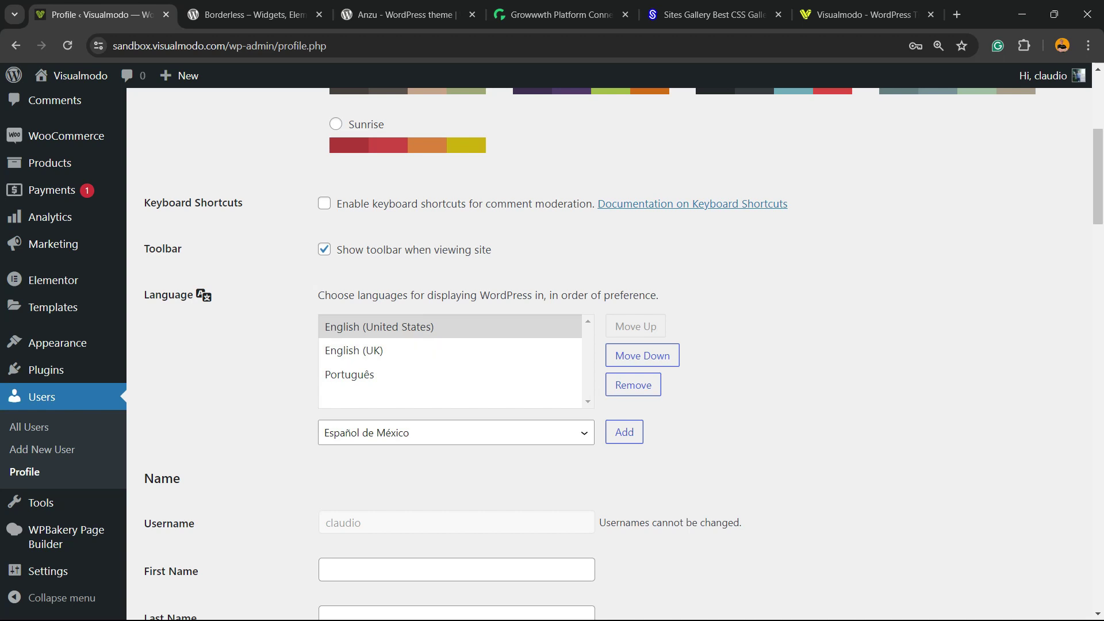
scroll(552, 354, up, 3)
scroll(610, 345, up, 2)
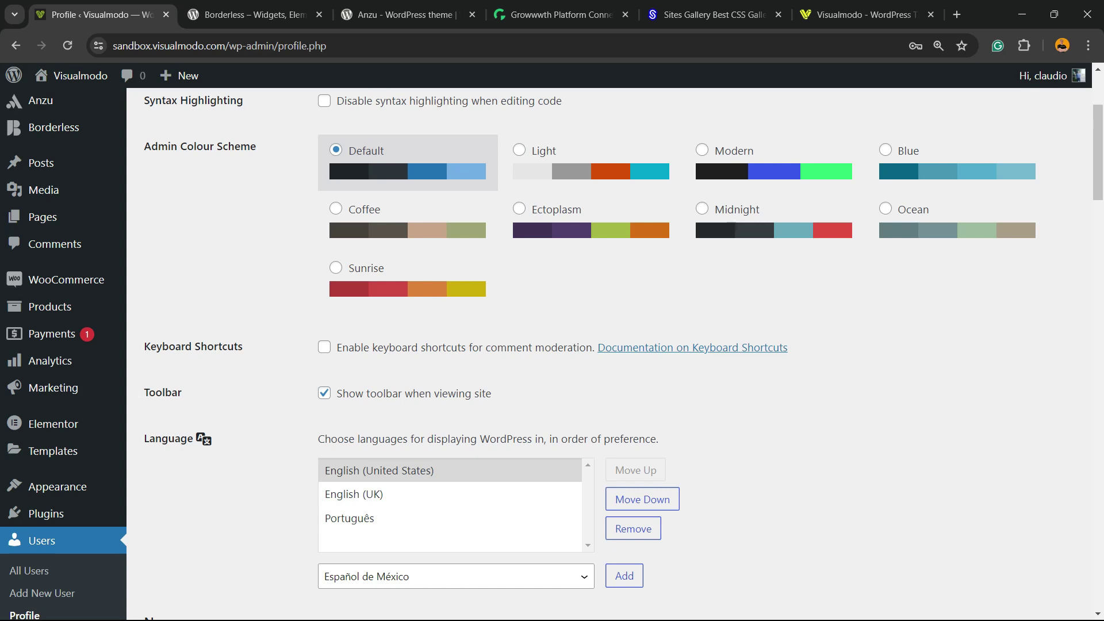
Switch to the WordPress.org pages of the Borderless plugin and the Anzu theme and highlight each title.
click(255, 15)
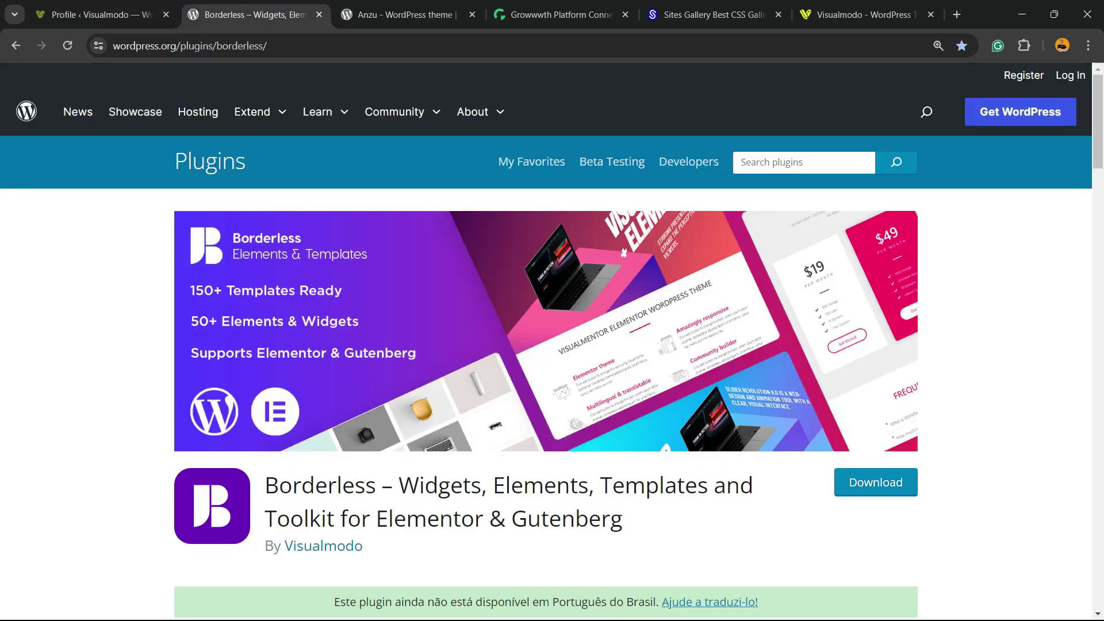
triple_click(320, 485)
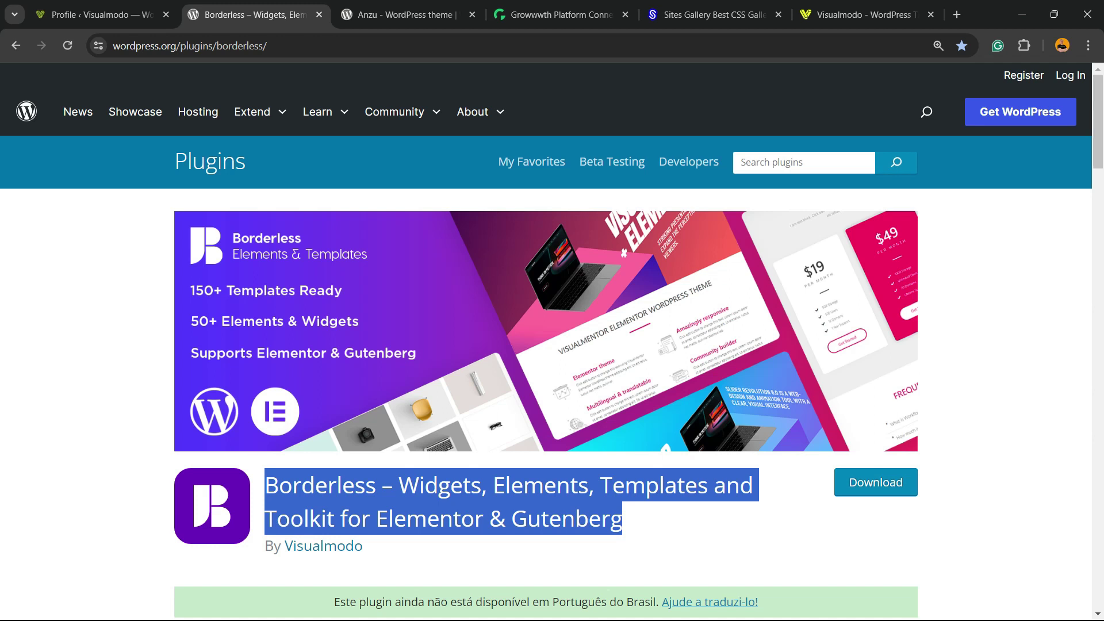
key(ctrl+Tab)
triple_click(269, 347)
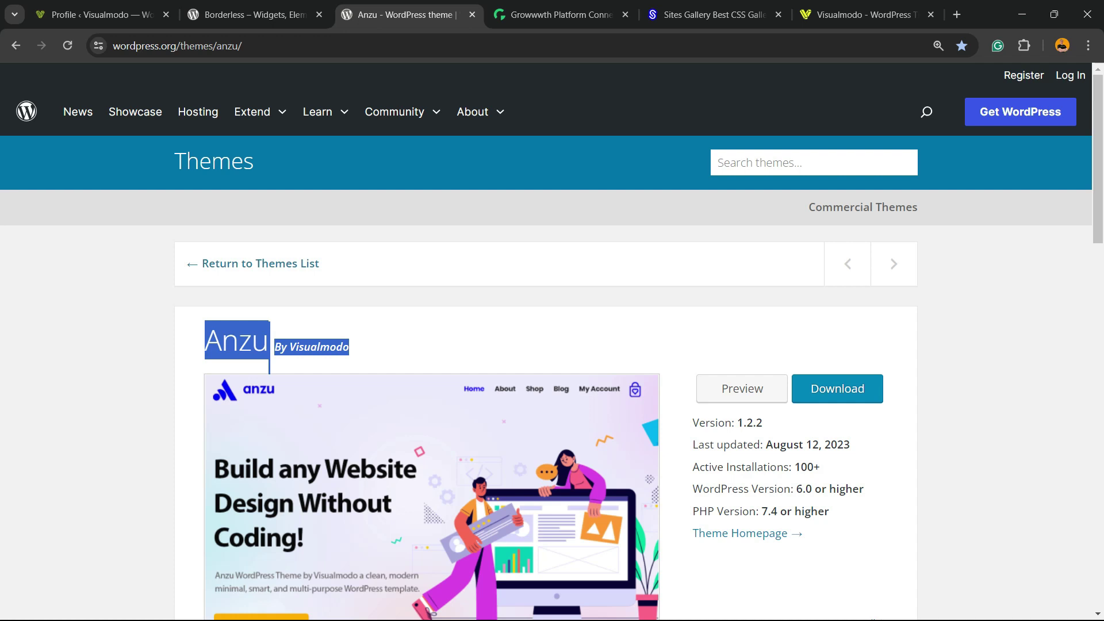
Show the Growwwth home page, highlight its main headline and look through the listed publisher offers.
key(ctrl+Tab)
triple_click(180, 299)
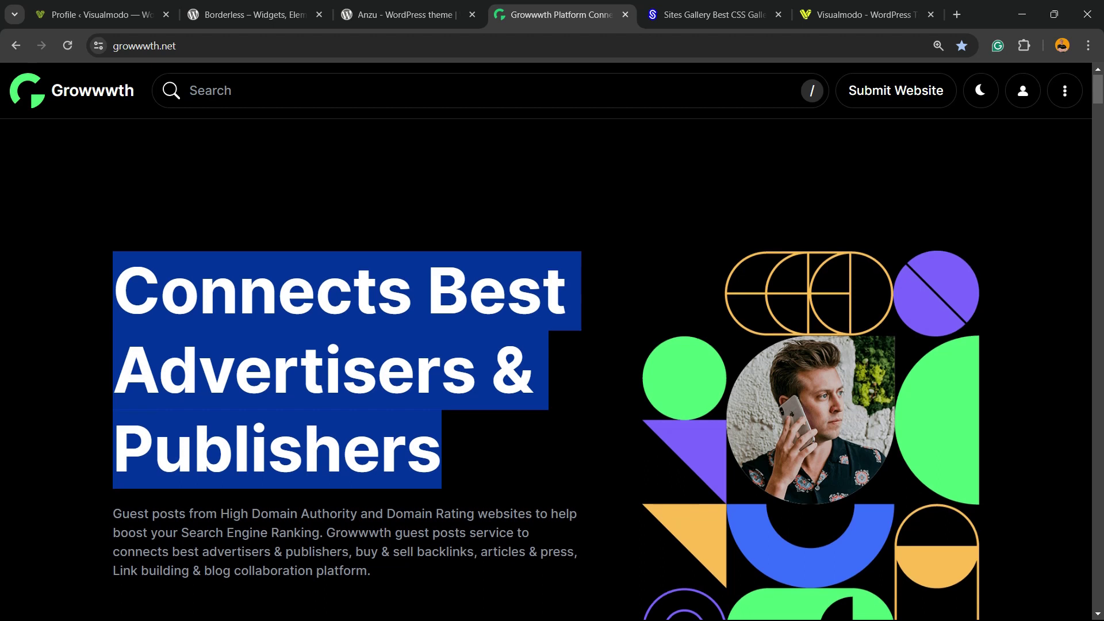
scroll(552, 368, down, 10)
scroll(552, 368, down, 12)
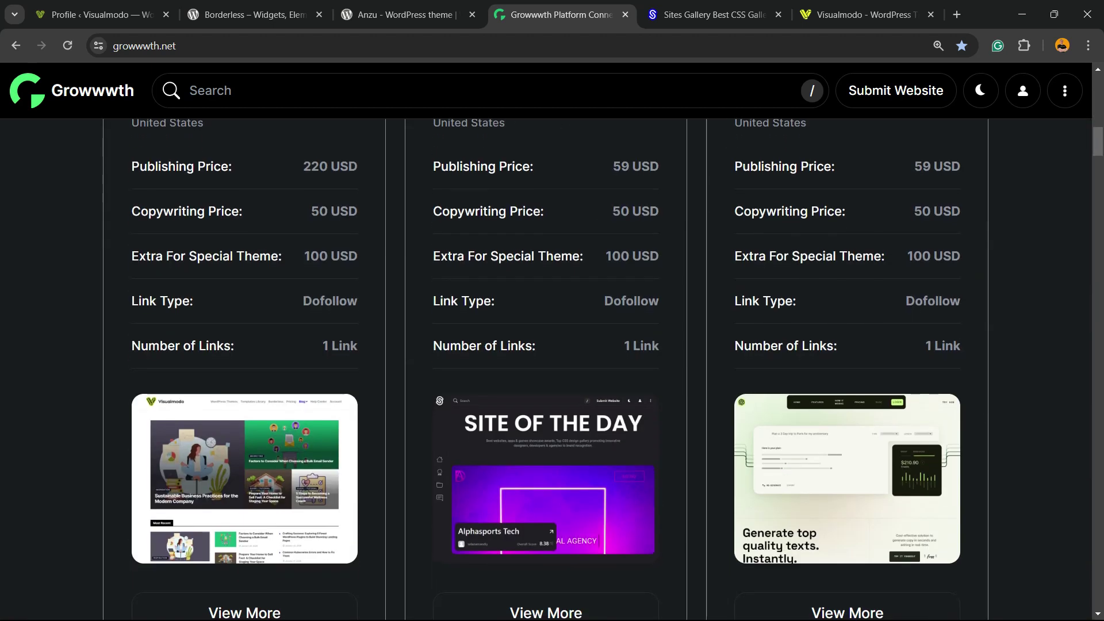
scroll(552, 368, down, 16)
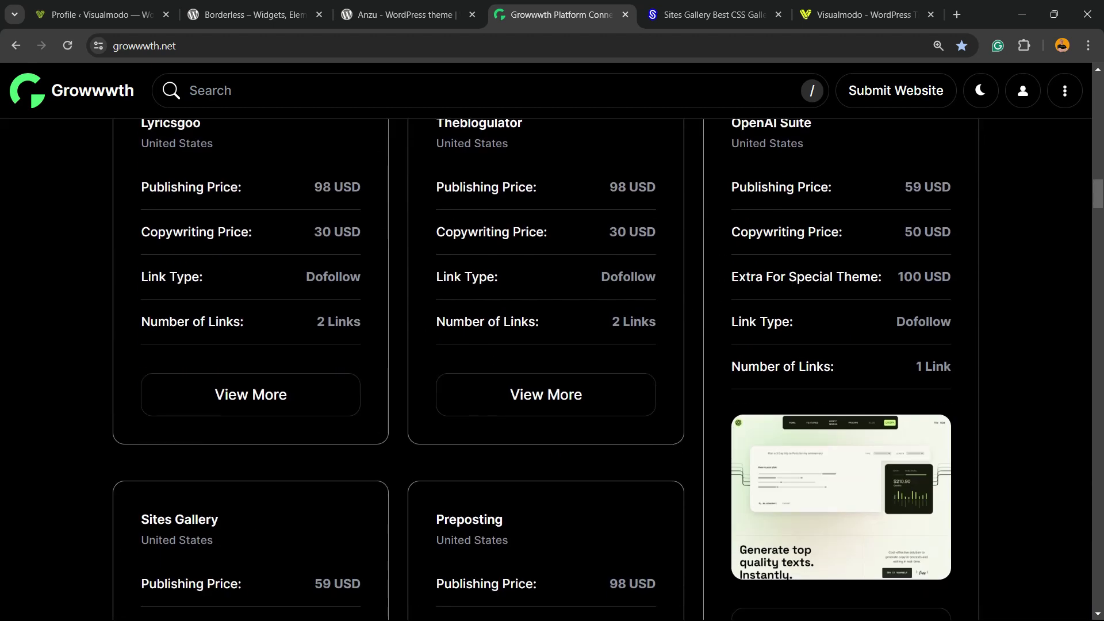
Show the Sites Gallery home page and look through its site of the day and submitted websites.
key(ctrl+Tab)
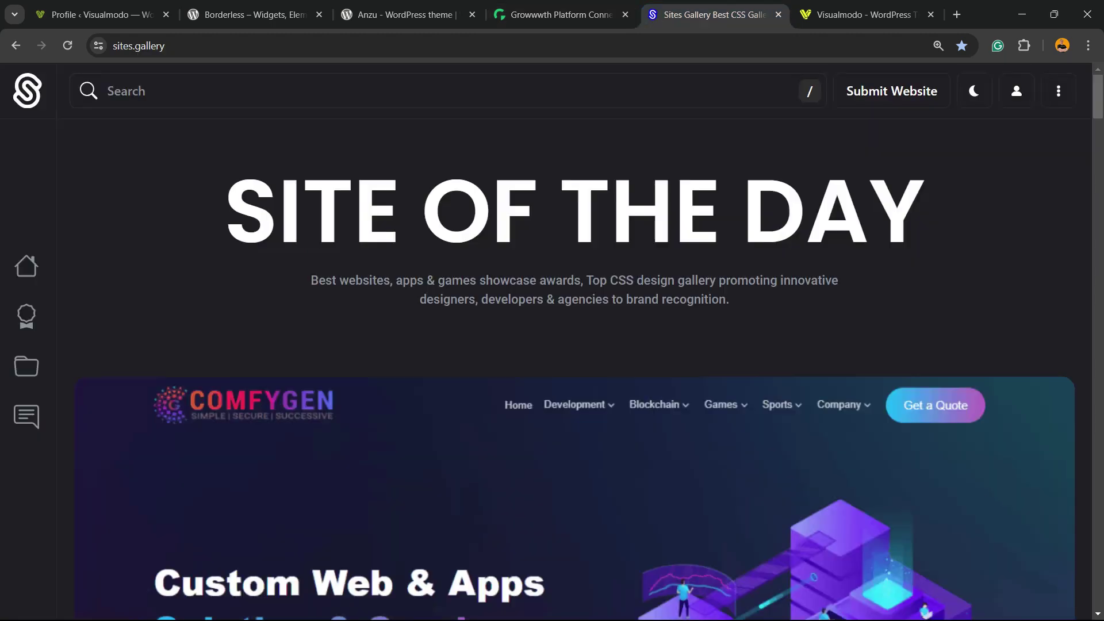
scroll(241, 287, down, 18)
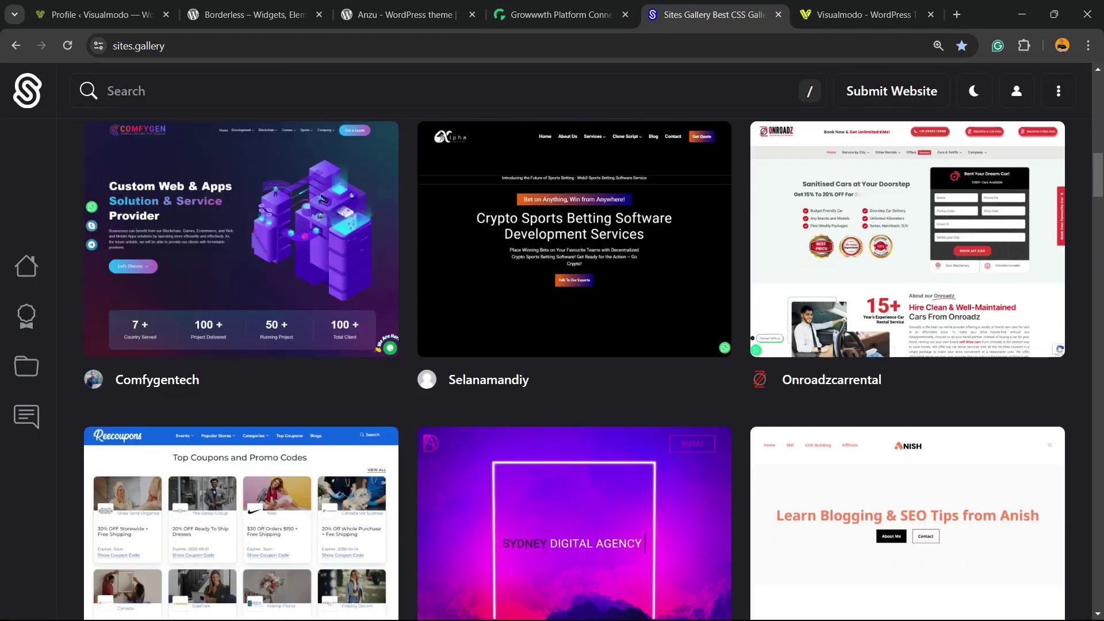
scroll(241, 287, down, 20)
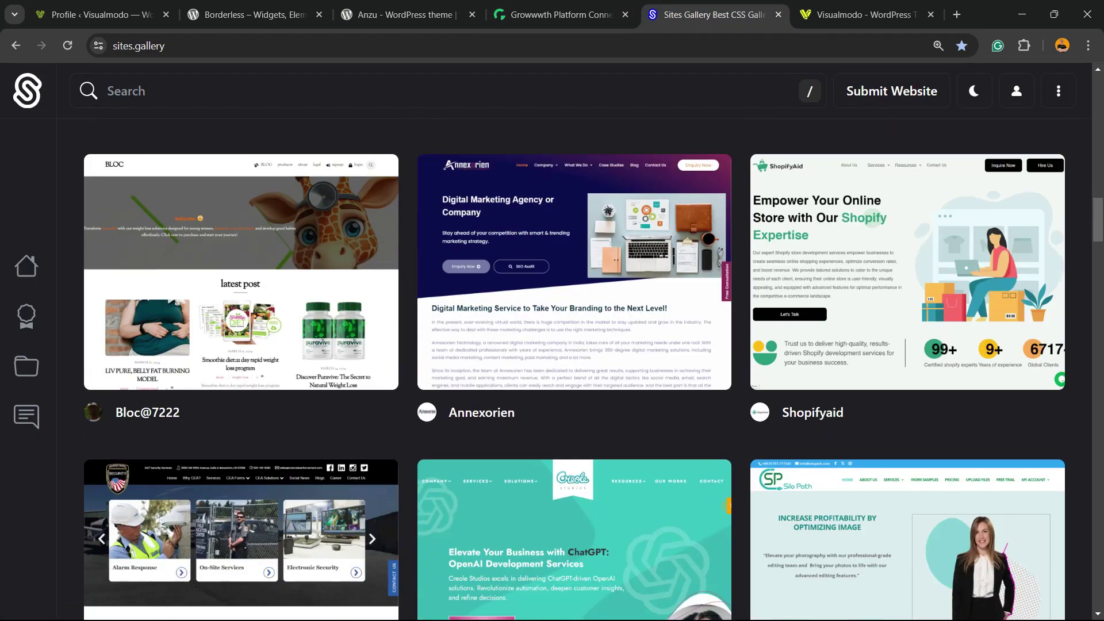
scroll(574, 287, down, 20)
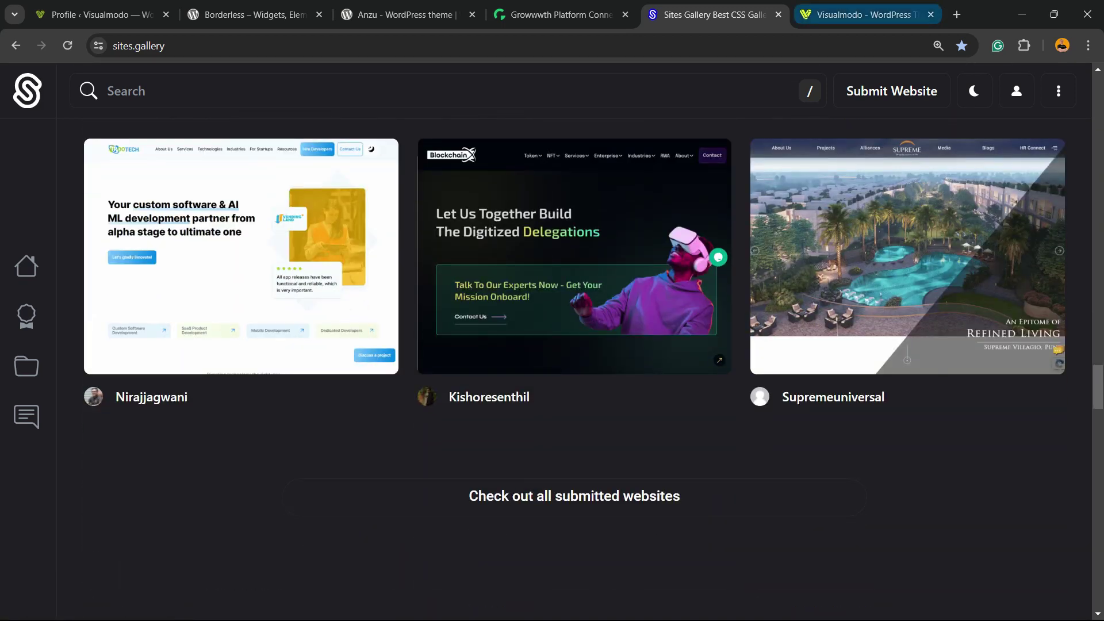
Switch to the Visualmodo home page and review its product list, featured WordPress themes and offers.
click(860, 15)
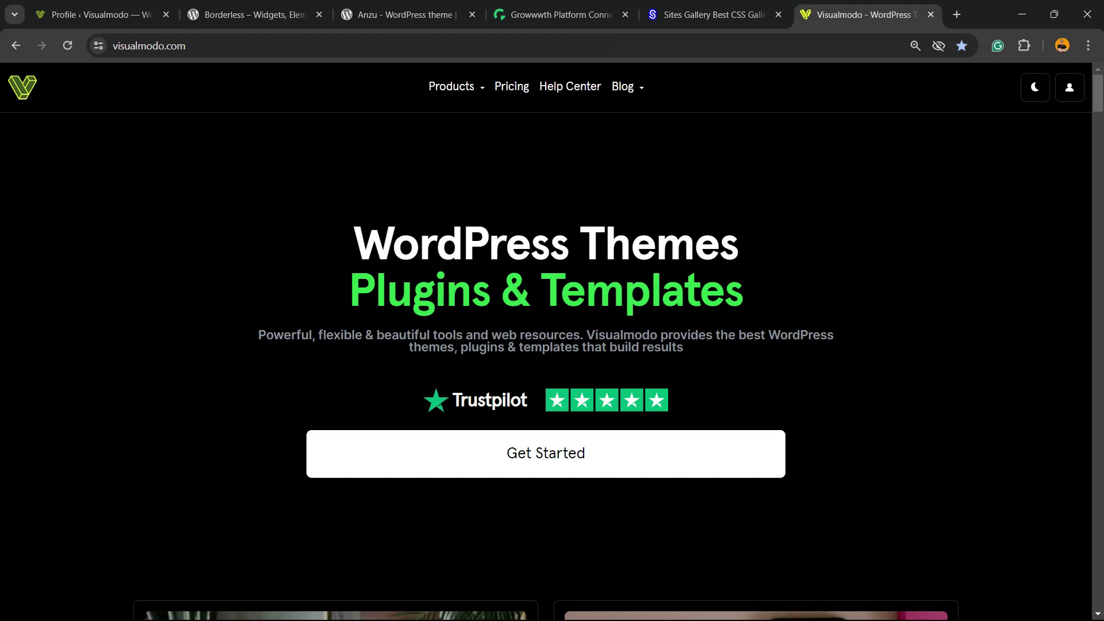
mouse_move(451, 88)
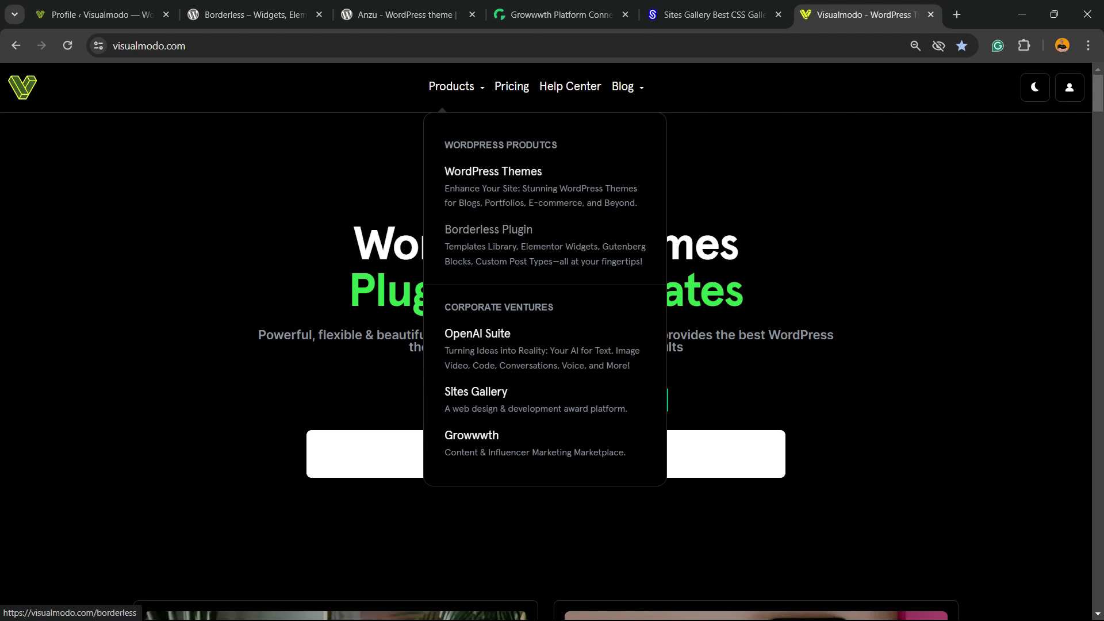
scroll(460, 288, down, 15)
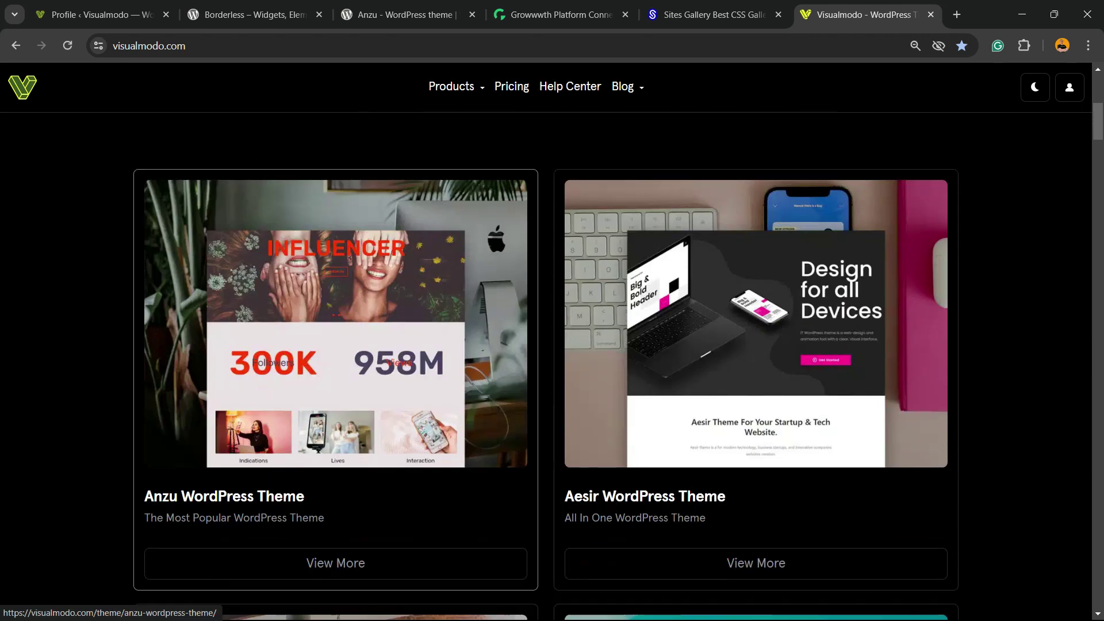
scroll(546, 368, down, 15)
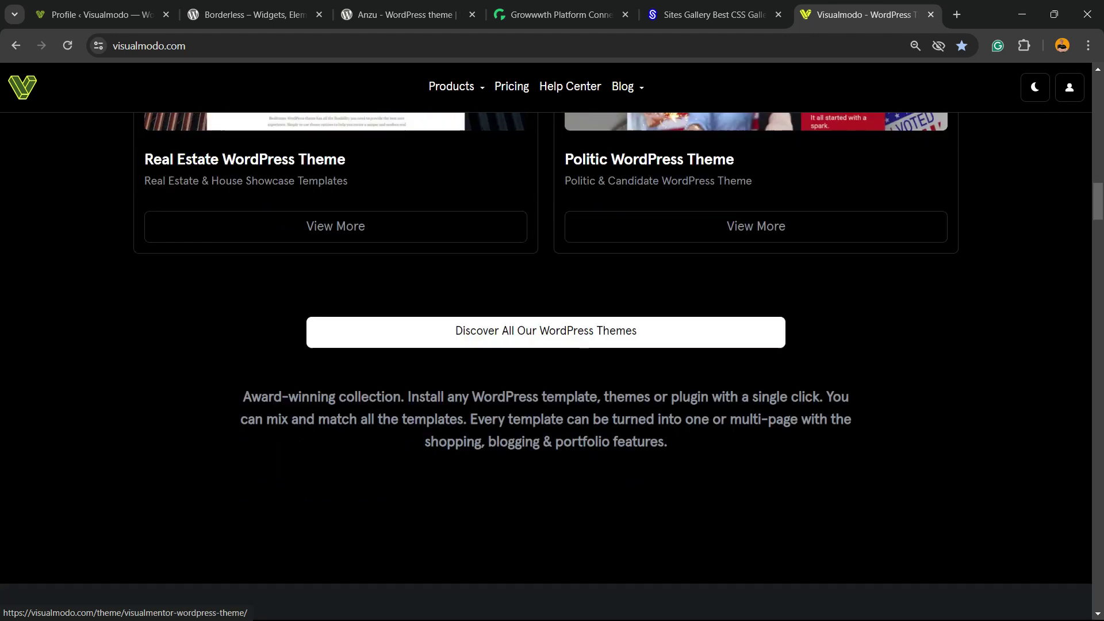
scroll(546, 363, down, 2)
scroll(546, 362, up, 3)
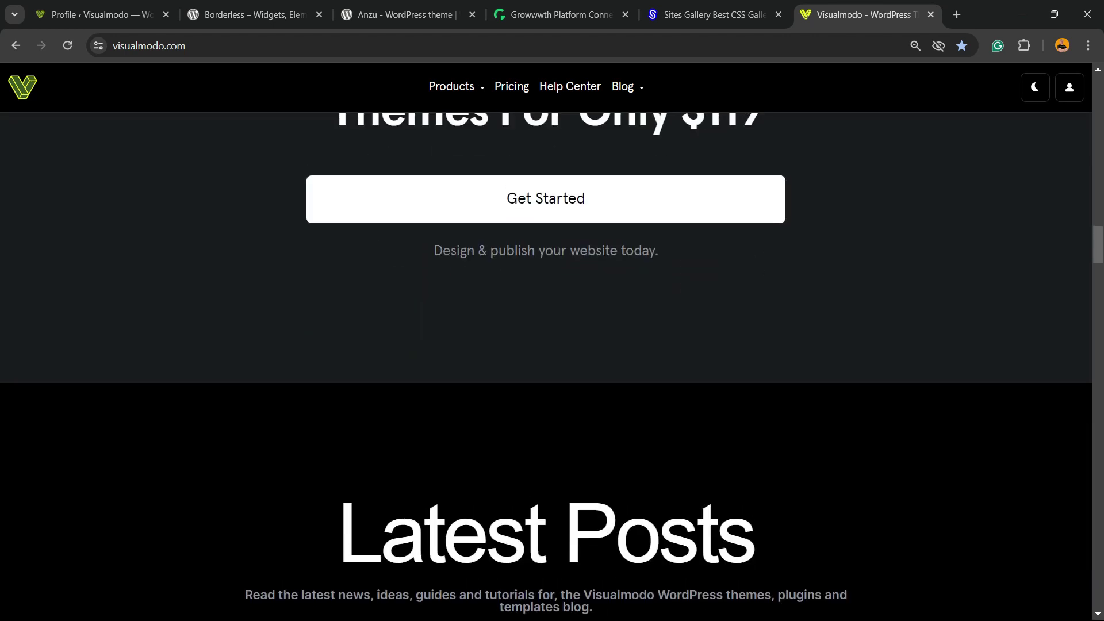
scroll(546, 345, up, 20)
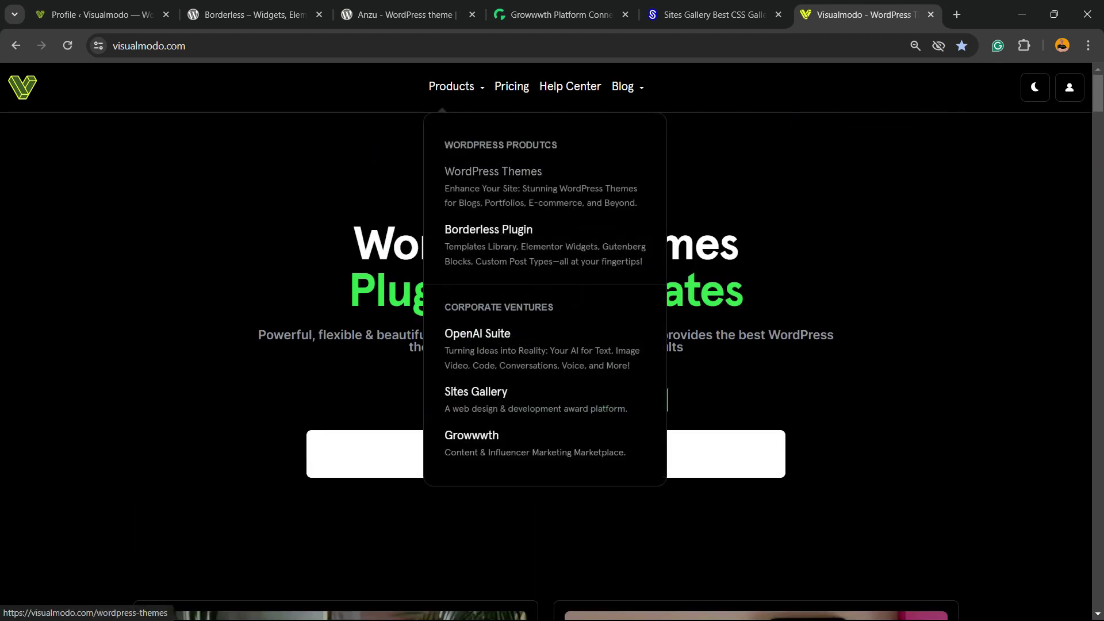
Open Visualmodo's WordPress Themes page and look through the theme collection.
click(466, 170)
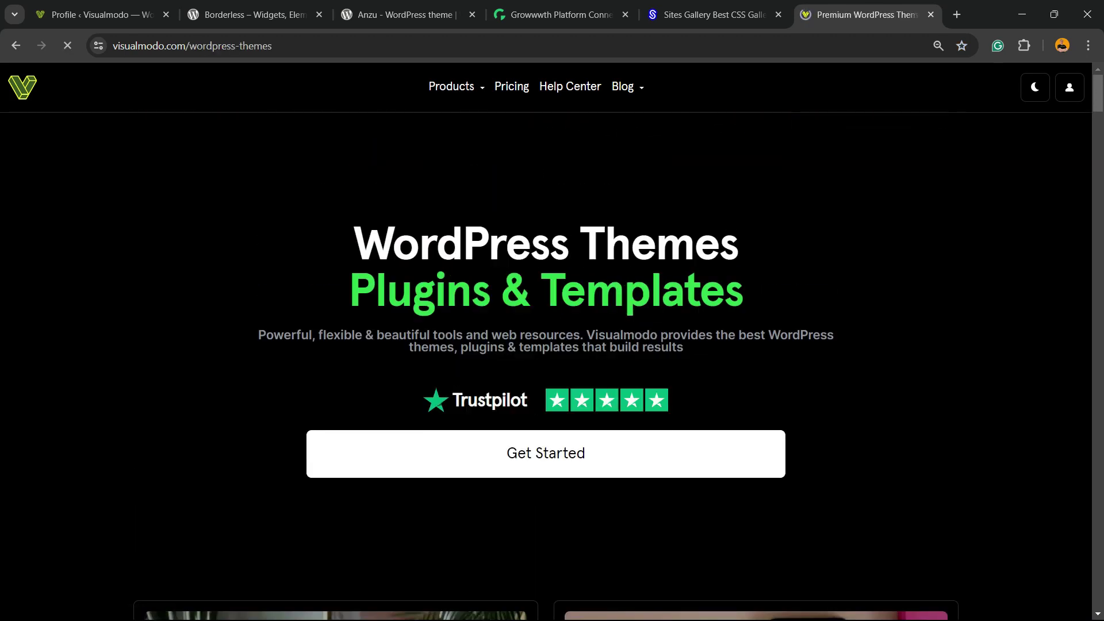
scroll(547, 345, down, 10)
scroll(546, 345, down, 15)
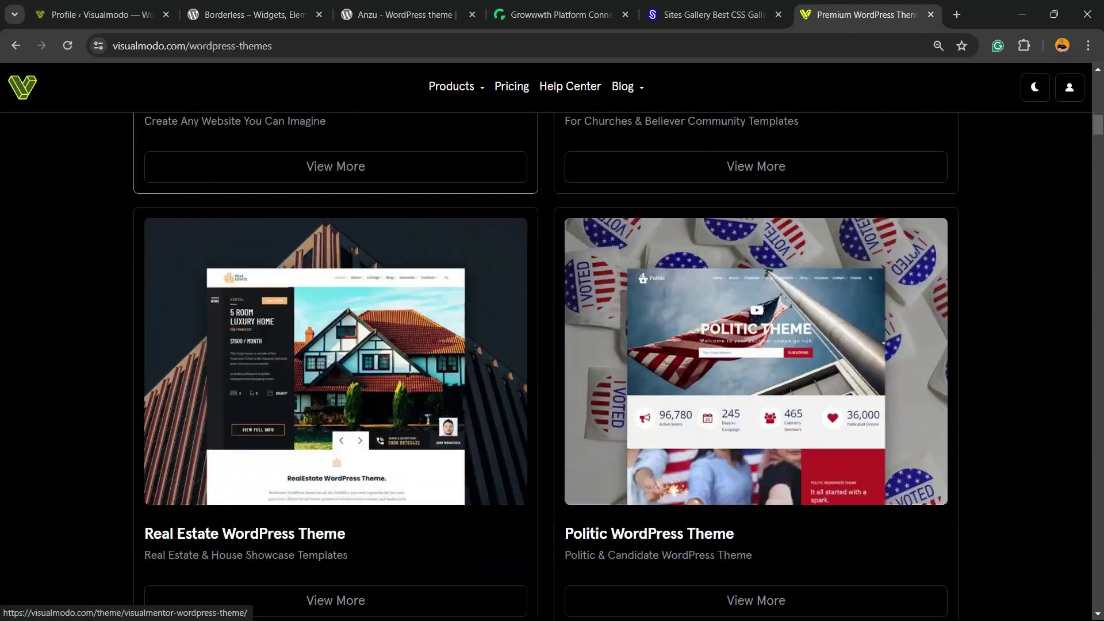